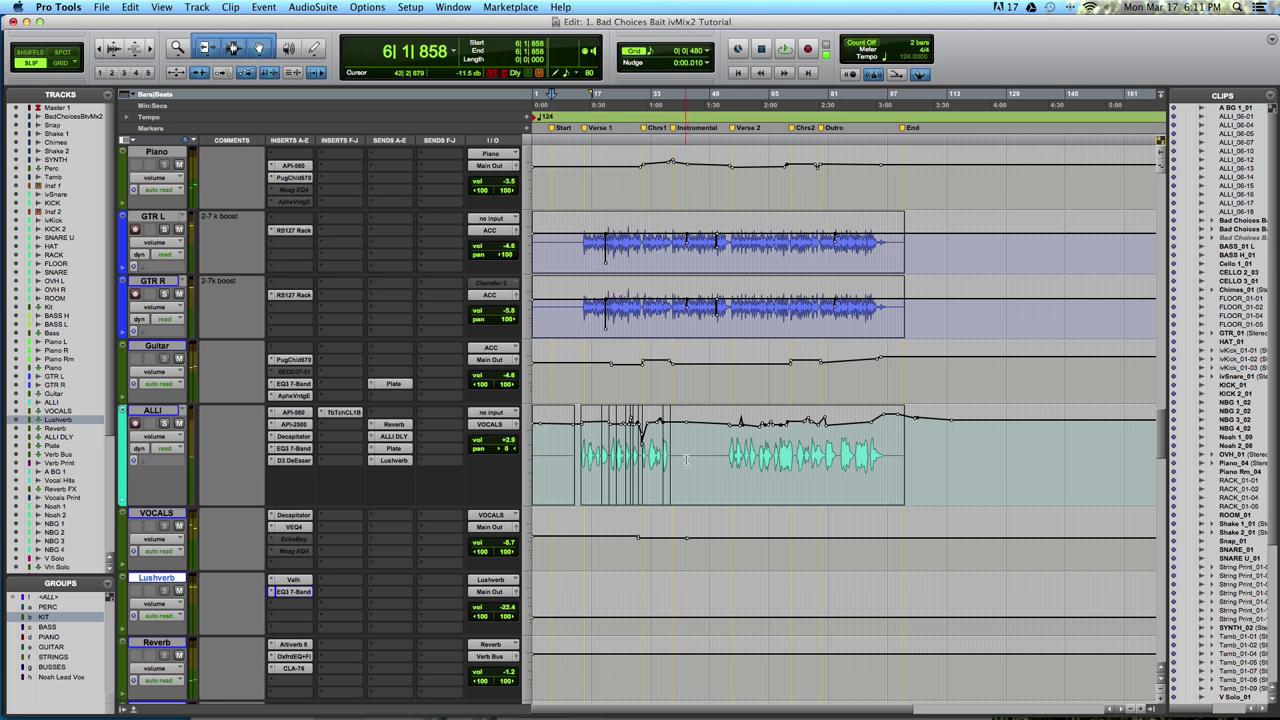
Set the edit point in the ALLI vocal and zoom in twice so the opening through Chorus 1 fills the view
{"action": "left_click", "coordinate": [586, 453]}
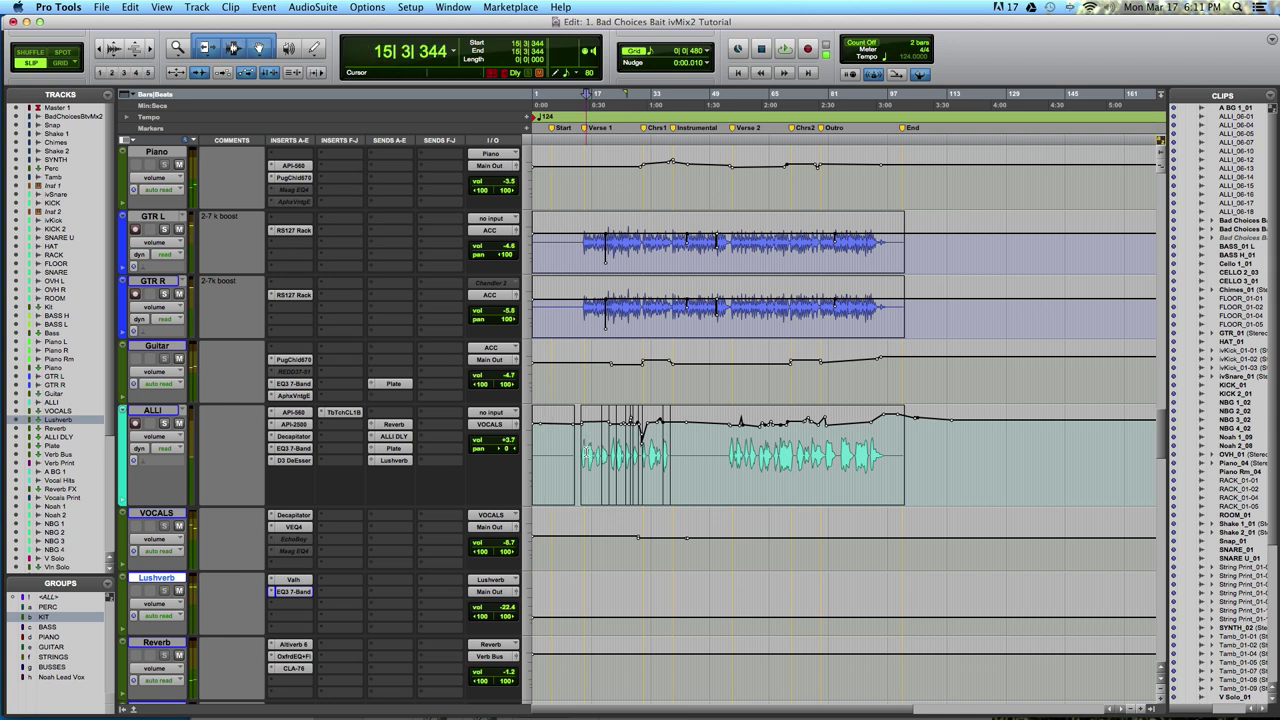
{"action": "key", "text": "super+bracketright"}
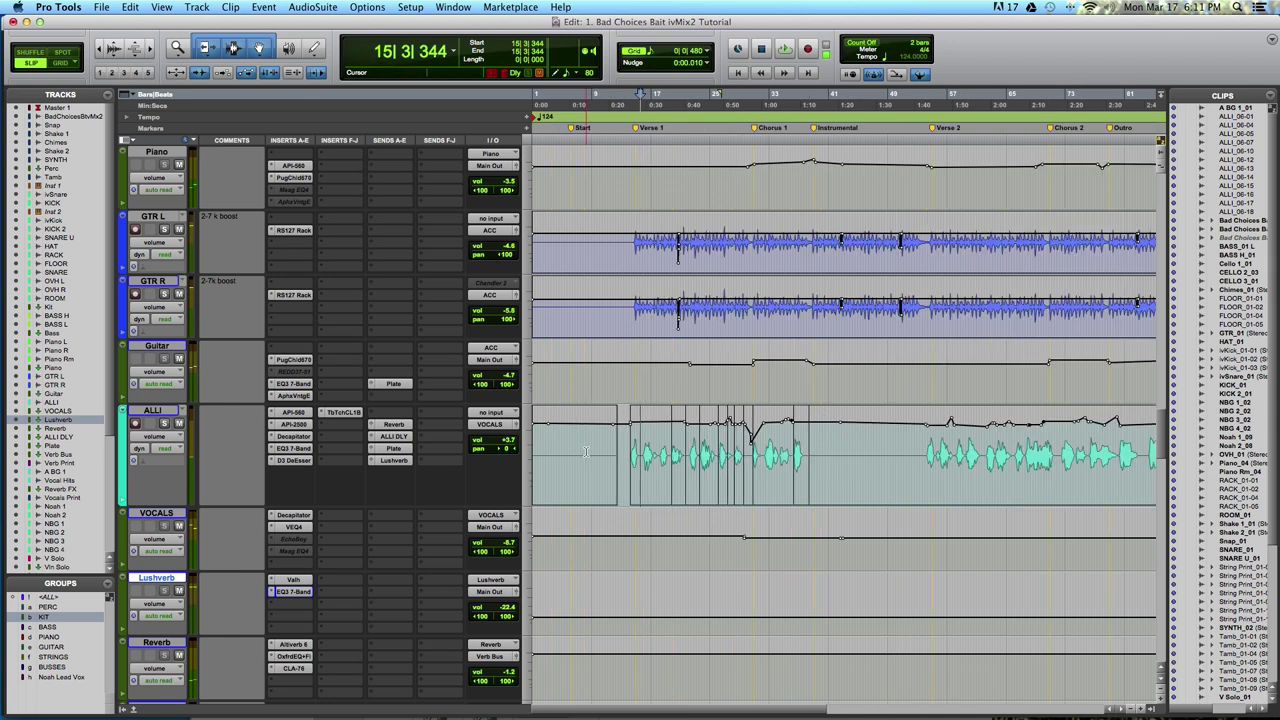
{"action": "key", "text": "super+bracketright"}
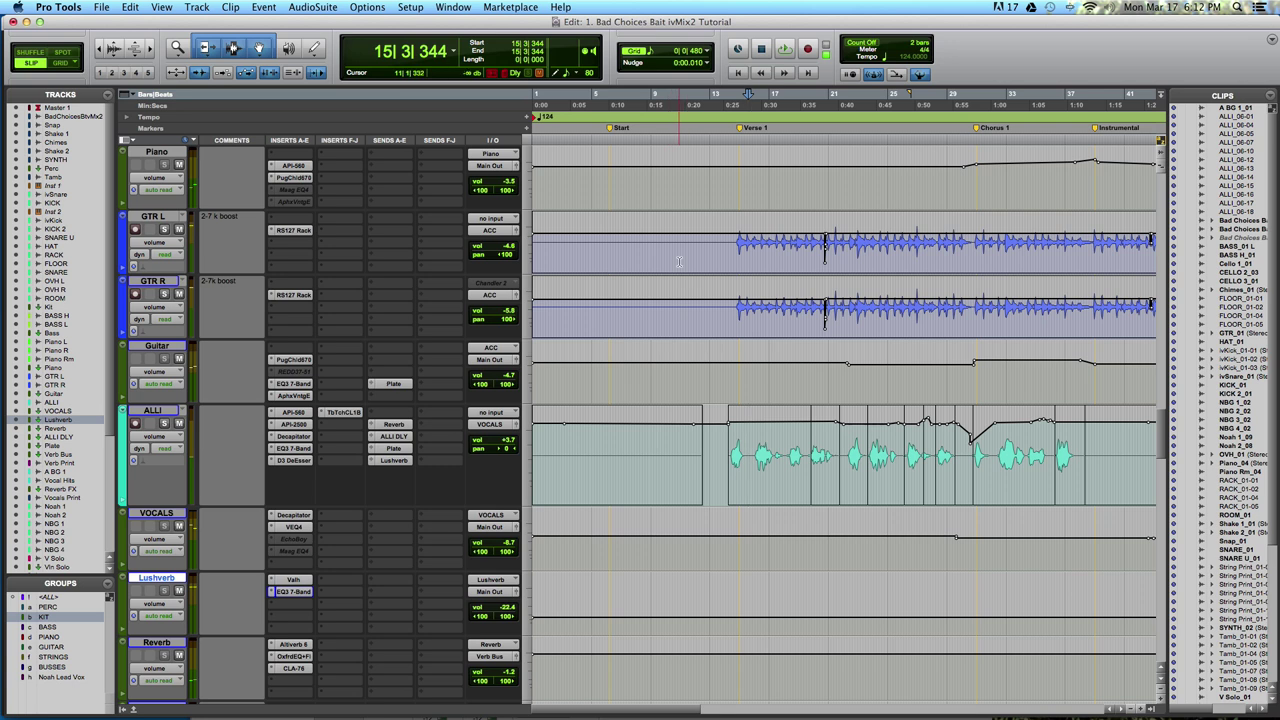
Play the mix from the Start marker, zoom out to see more of it, and stop at bar 21 in Verse 1
{"action": "left_click", "coordinate": [611, 129]}
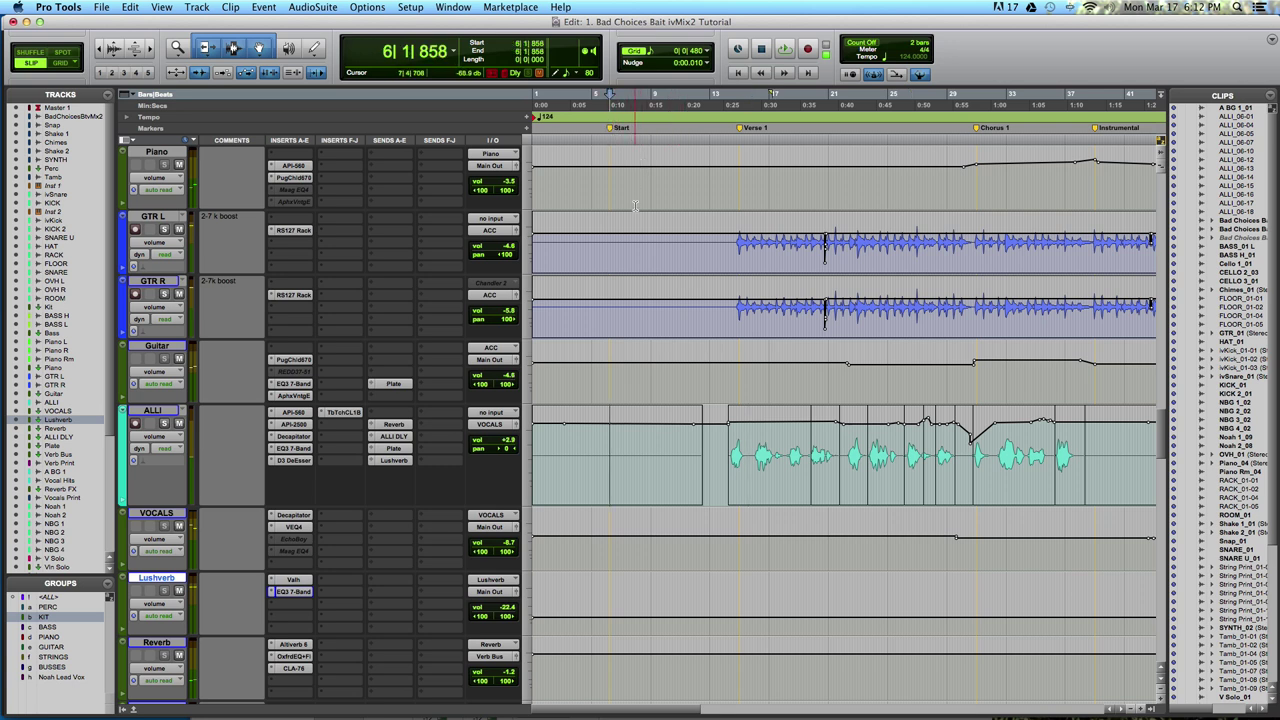
{"action": "key", "text": "space"}
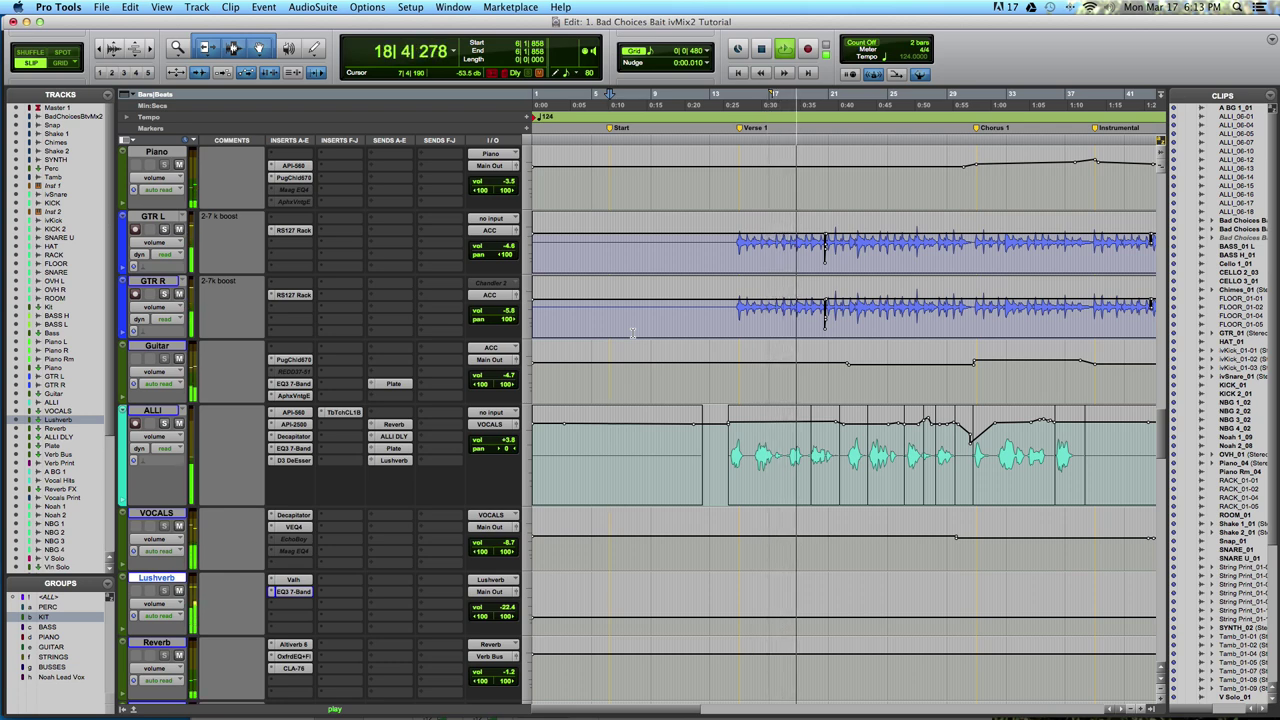
{"action": "key", "text": "super+bracketleft"}
{"action": "scroll", "coordinate": [634, 337], "scroll_direction": "down", "scroll_amount": 3}
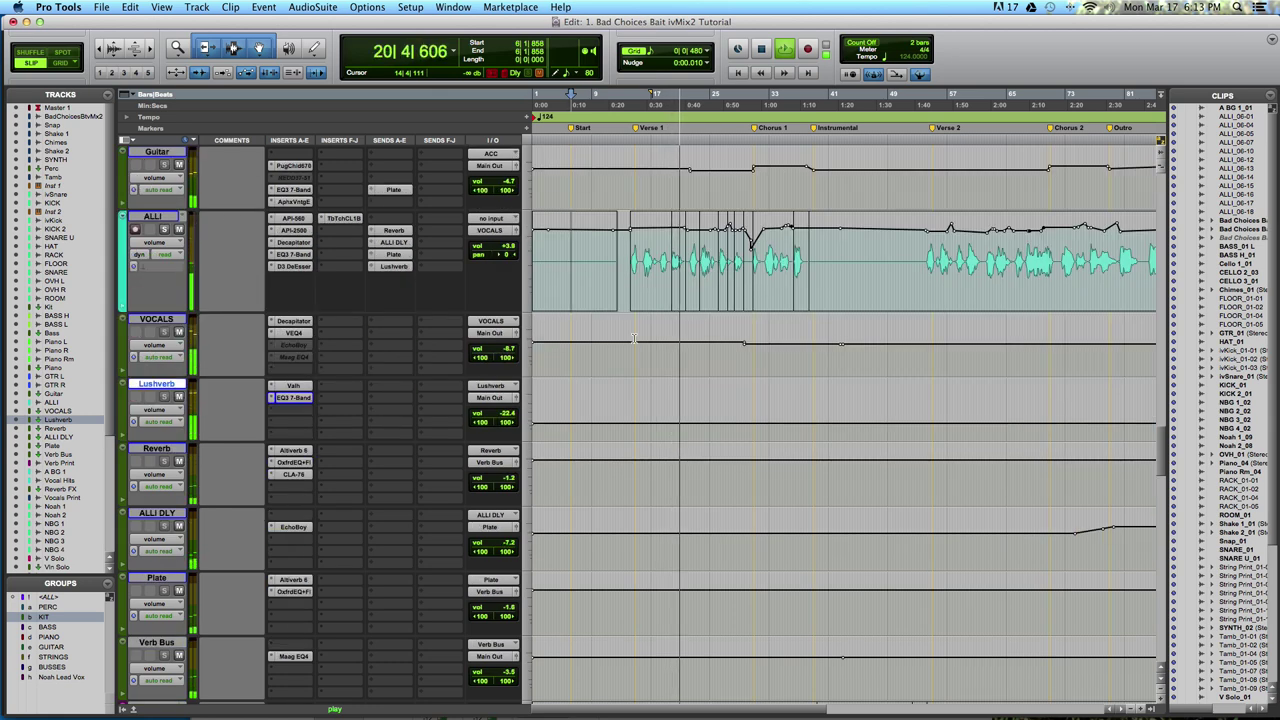
{"action": "key", "text": "space"}
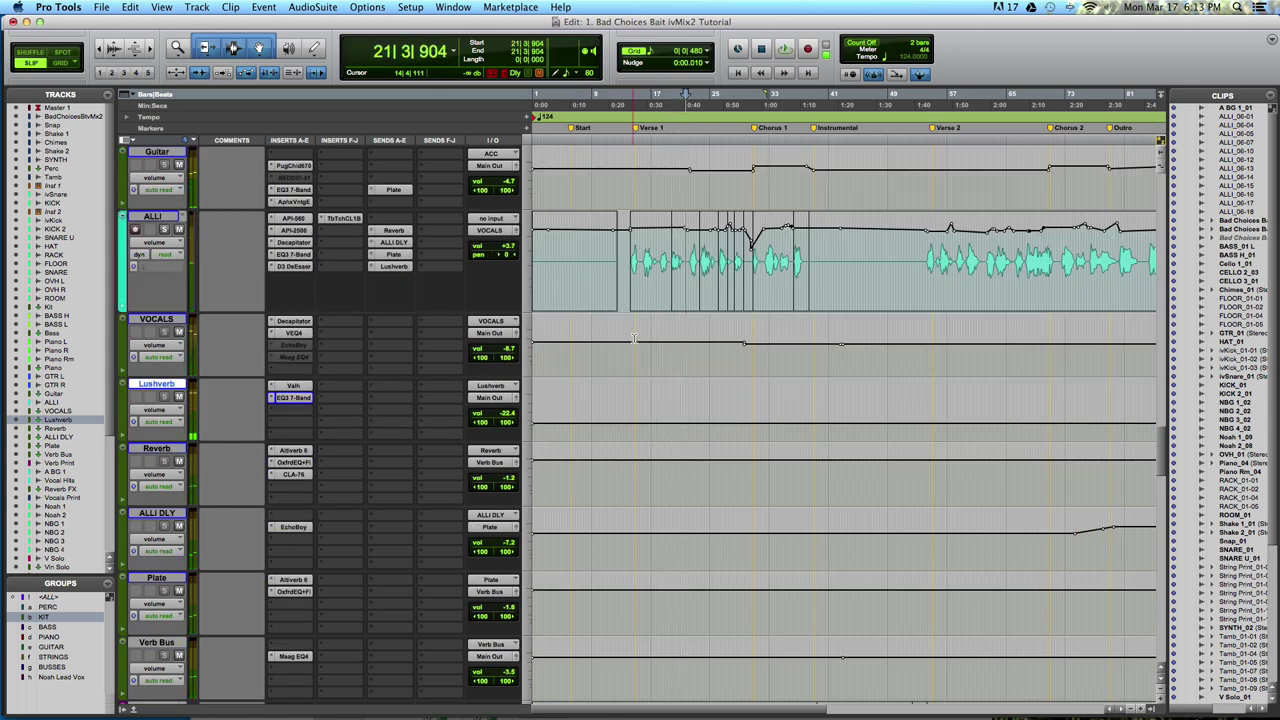
Move the Reverb track above Lushverb and solo the ALLI vocal
{"action": "left_click", "coordinate": [155, 216]}
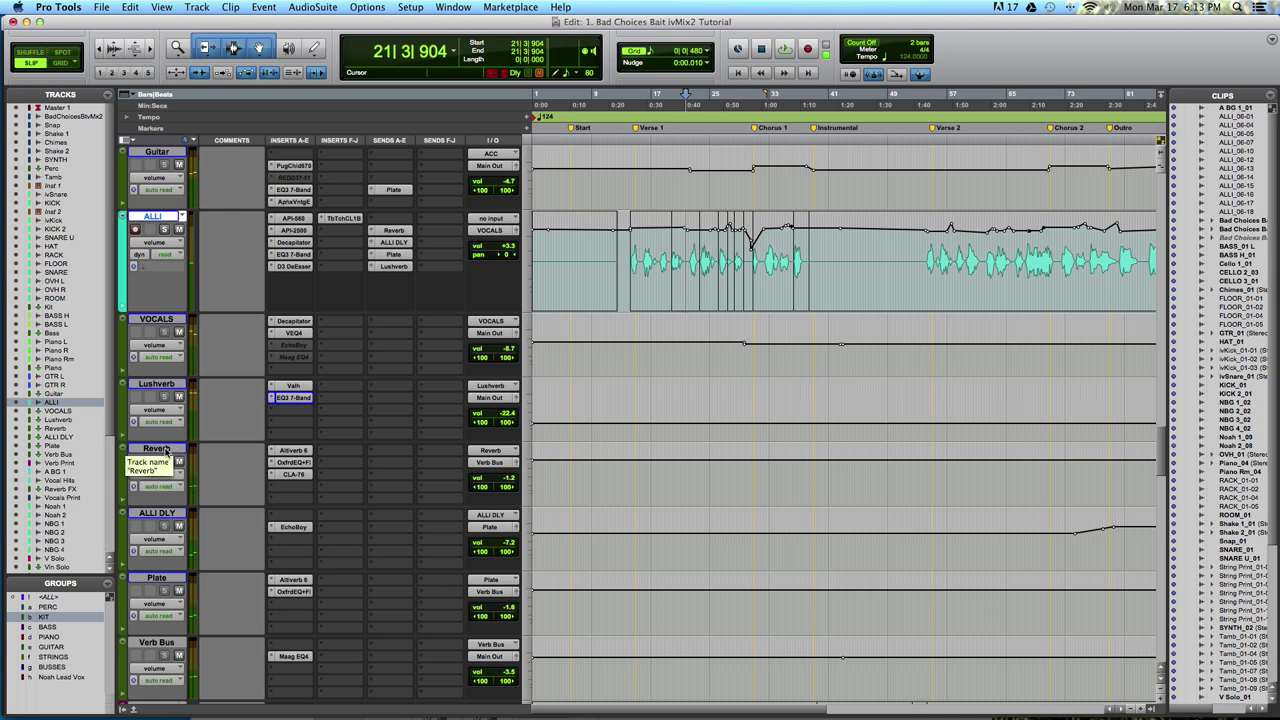
{"action": "left_click_drag", "start_coordinate": [166, 452], "coordinate": [170, 383]}
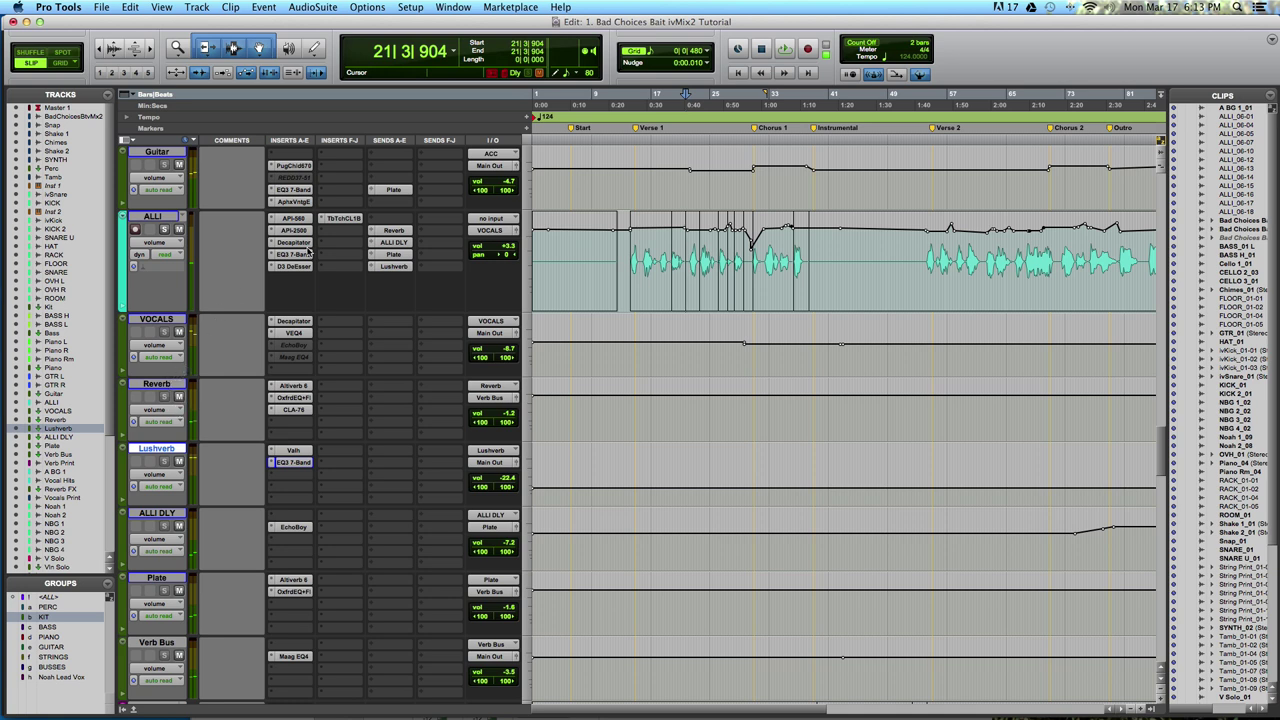
{"action": "left_click", "coordinate": [165, 229]}
Mute the Reverb through Verb Bus returns and put the insertion point at the ALLI clip start at bar 14
{"action": "left_click", "coordinate": [157, 385]}
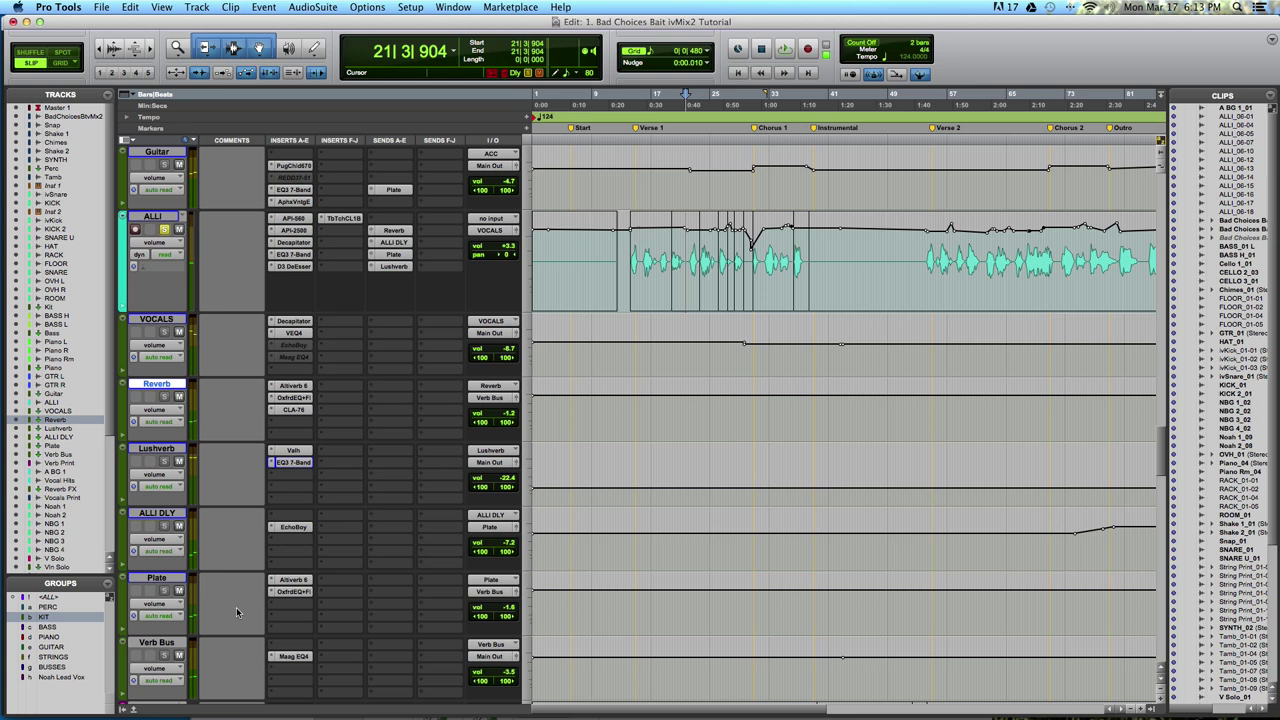
{"action": "left_click", "coordinate": [177, 643], "text": "shift"}
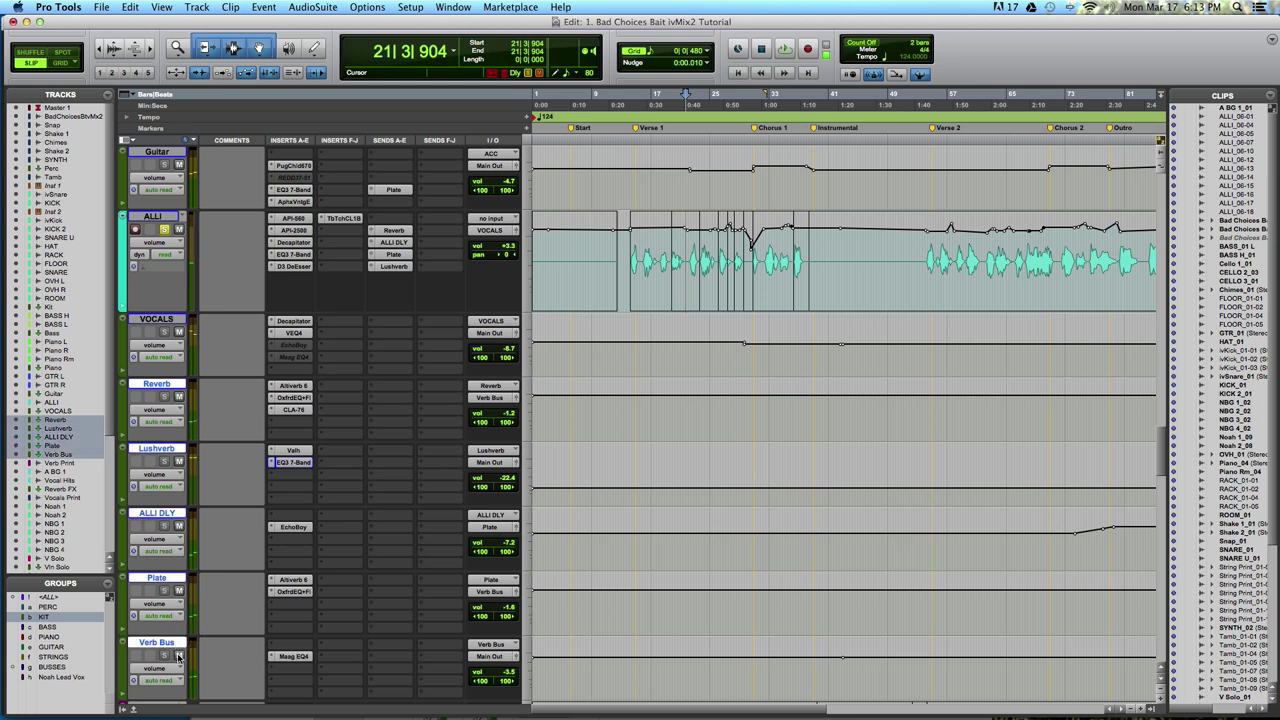
{"action": "left_click", "coordinate": [180, 655]}
{"action": "left_click", "coordinate": [630, 265]}
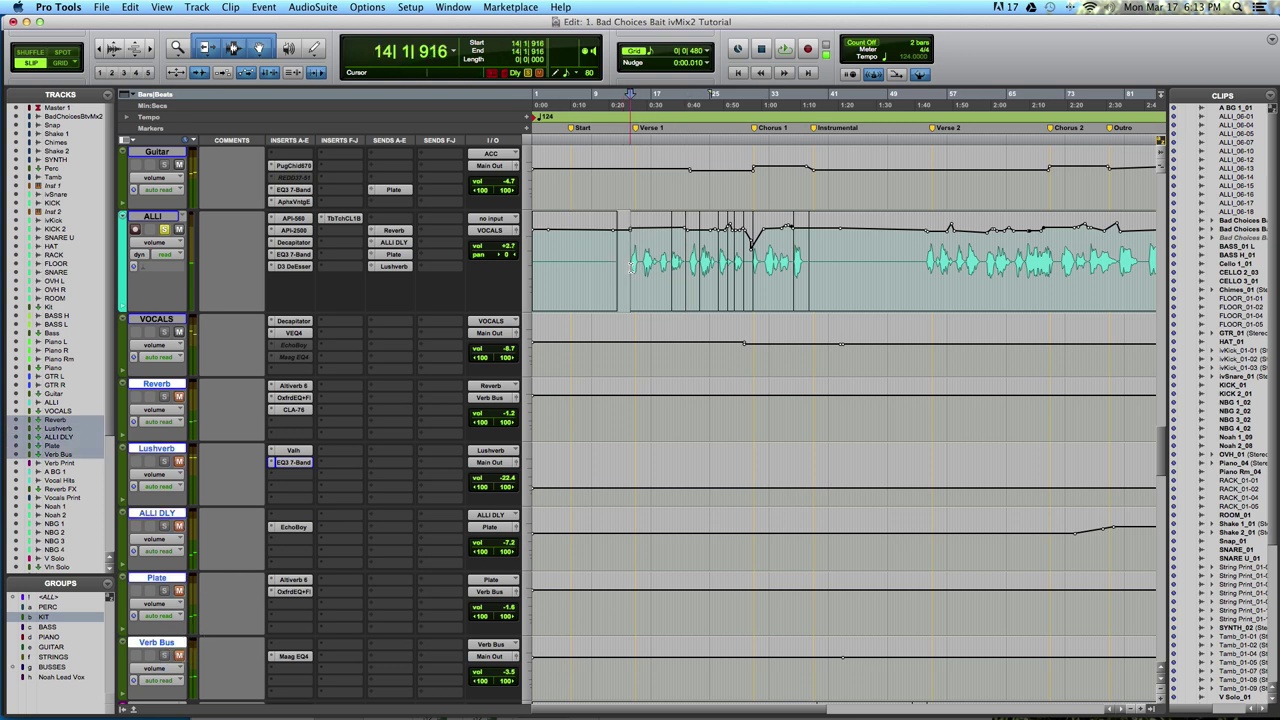
Play the soloed ALLI vocal from bar 14 to bar 21, then select only the ALLI track
{"action": "key", "text": "space"}
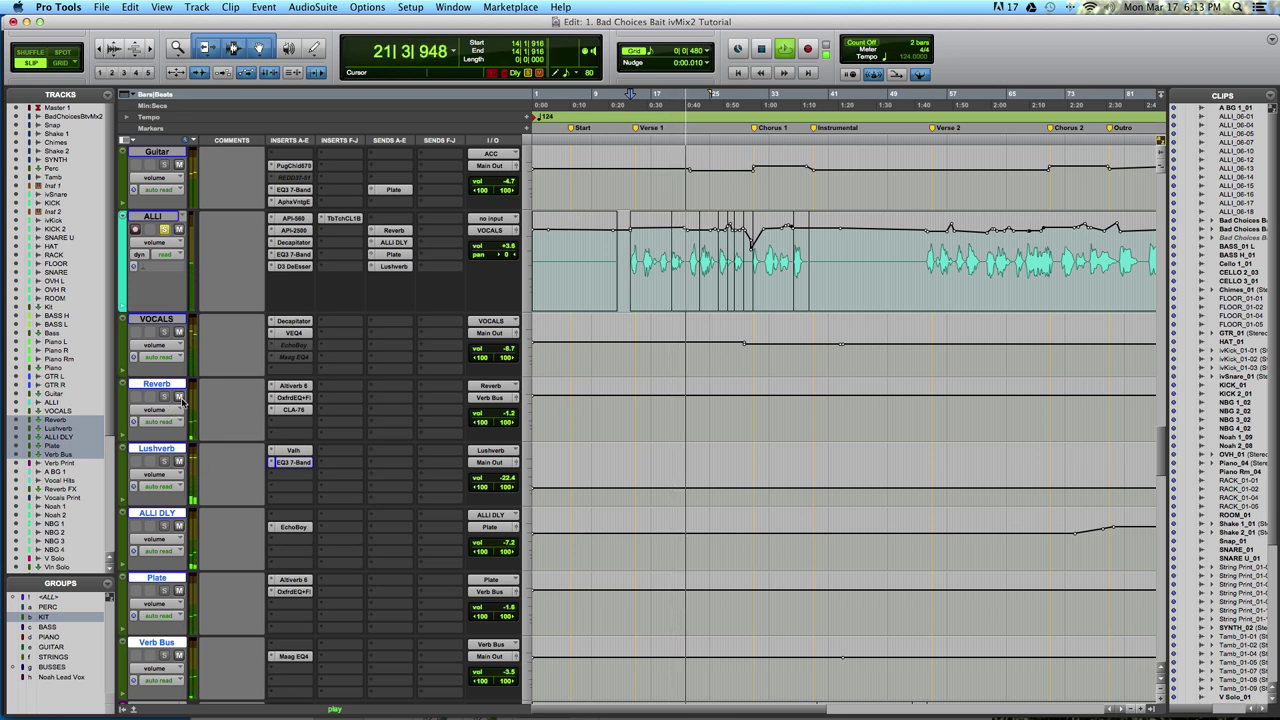
{"action": "left_click", "coordinate": [165, 219]}
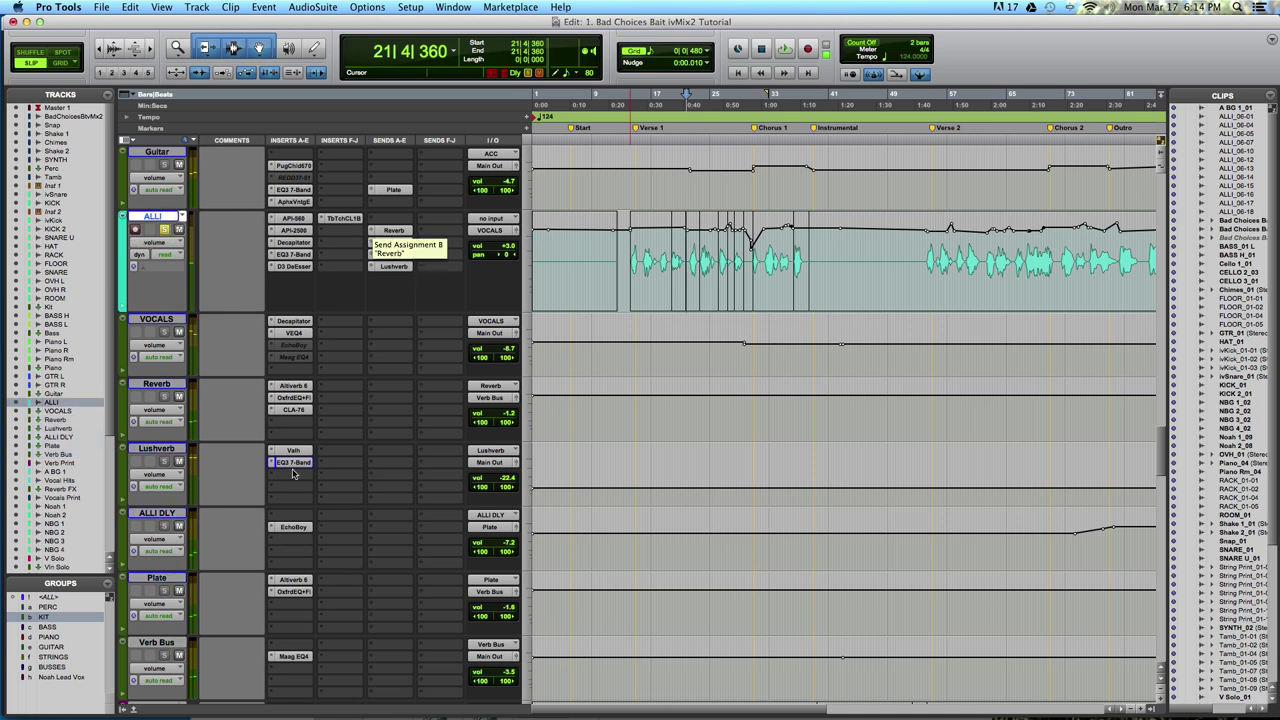
{"action": "left_click", "coordinate": [293, 231]}
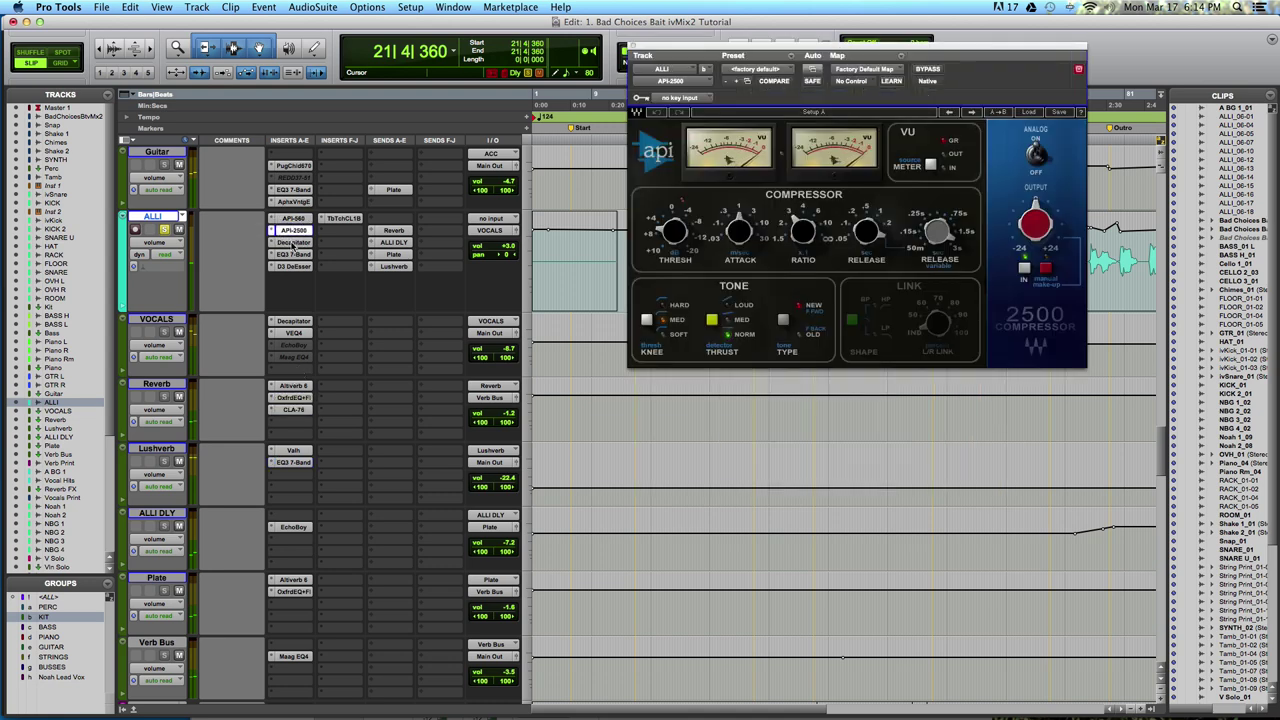
{"action": "left_click", "coordinate": [292, 243]}
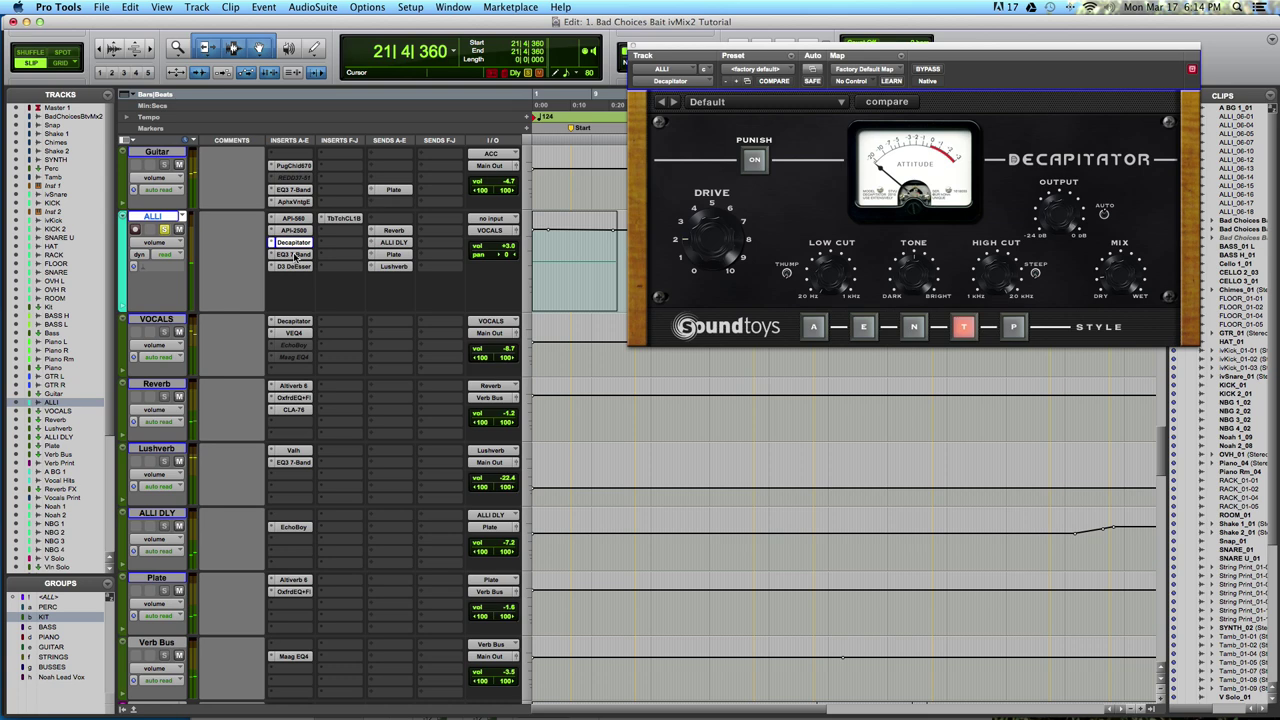
{"action": "left_click", "coordinate": [294, 255]}
{"action": "left_click", "coordinate": [295, 267]}
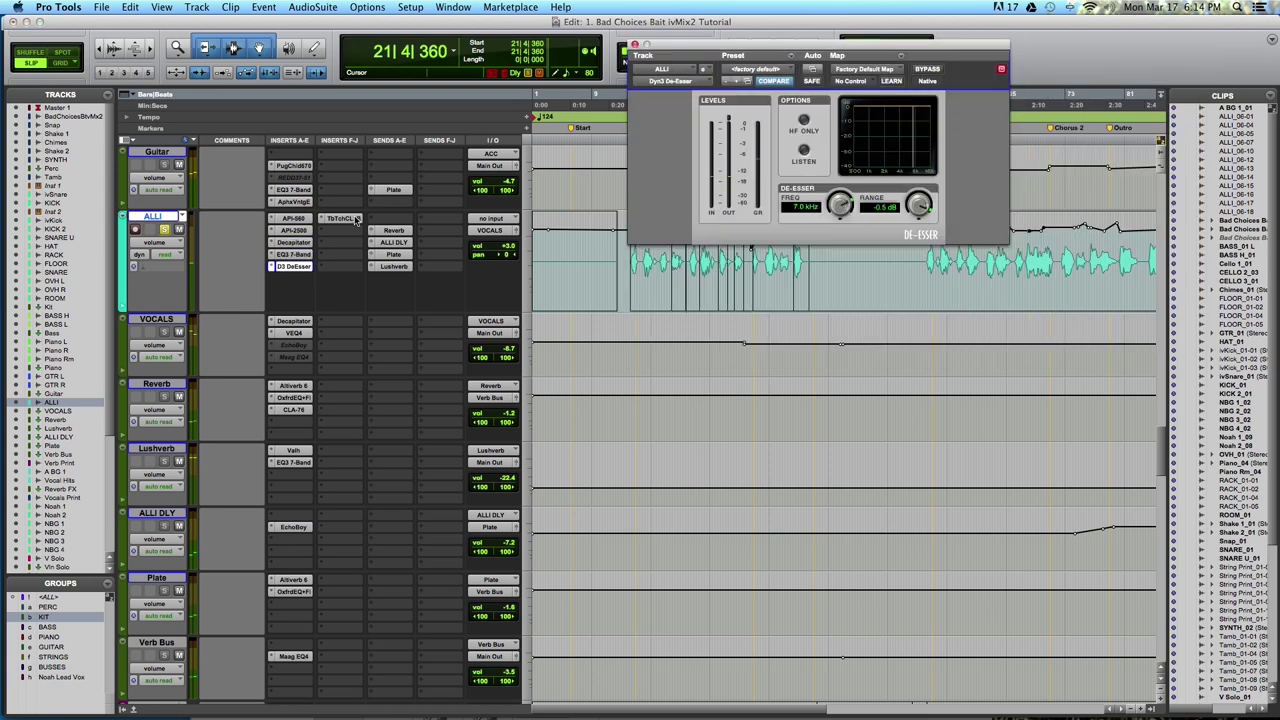
{"action": "left_click", "coordinate": [352, 219]}
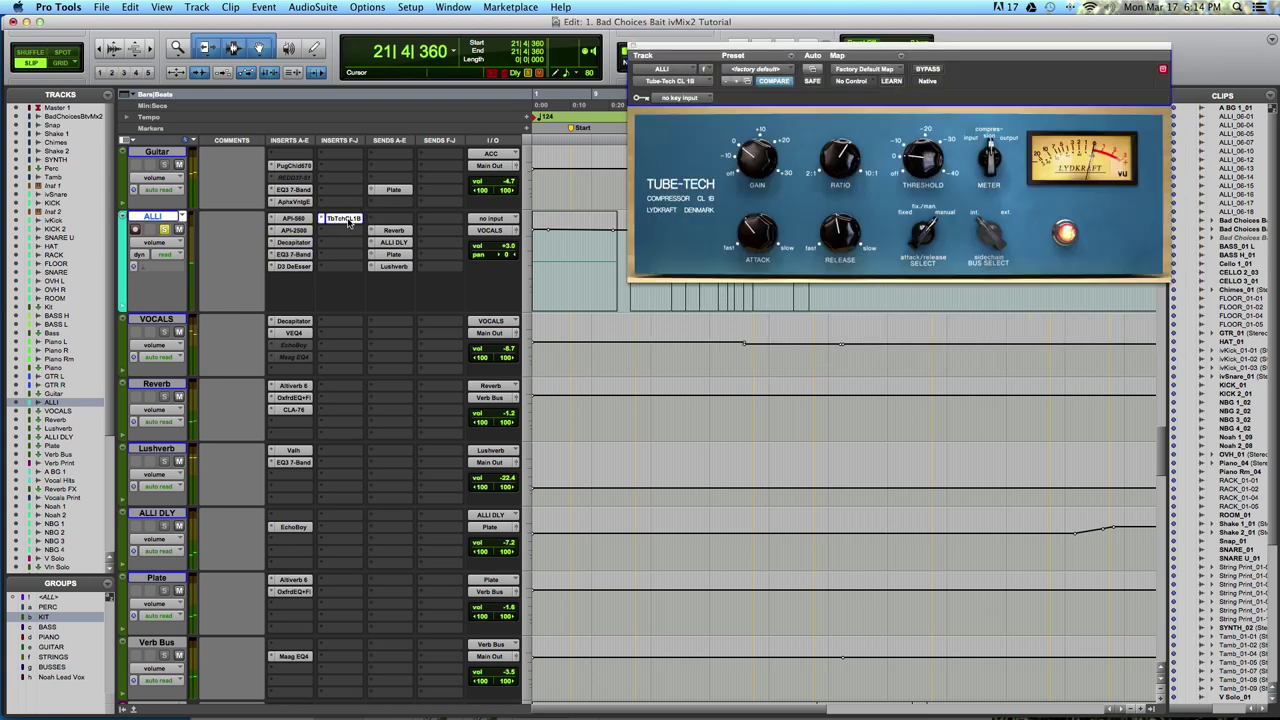
{"action": "left_click", "coordinate": [632, 47]}
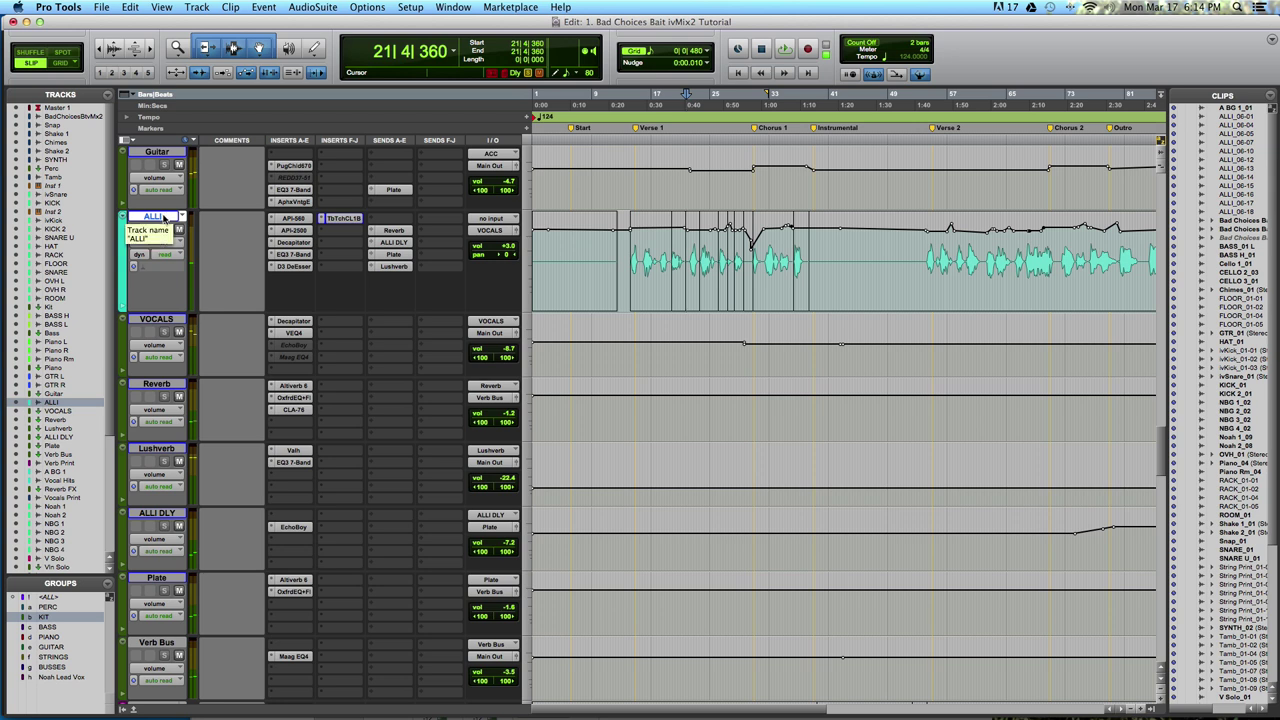
Show ALLI's Reverb send level and open the Reverb aux's Altiverb 6 with its EMT 140 Plate impulse
{"action": "left_click", "coordinate": [393, 231]}
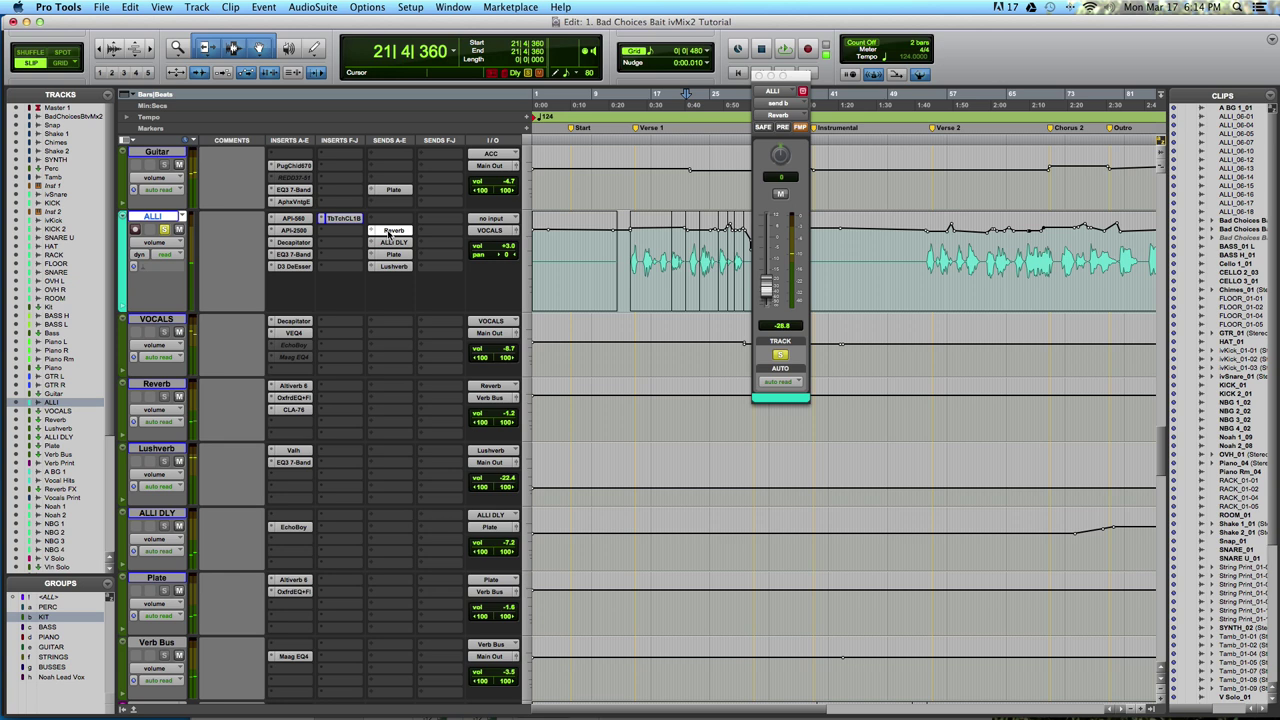
{"action": "left_click", "coordinate": [170, 386]}
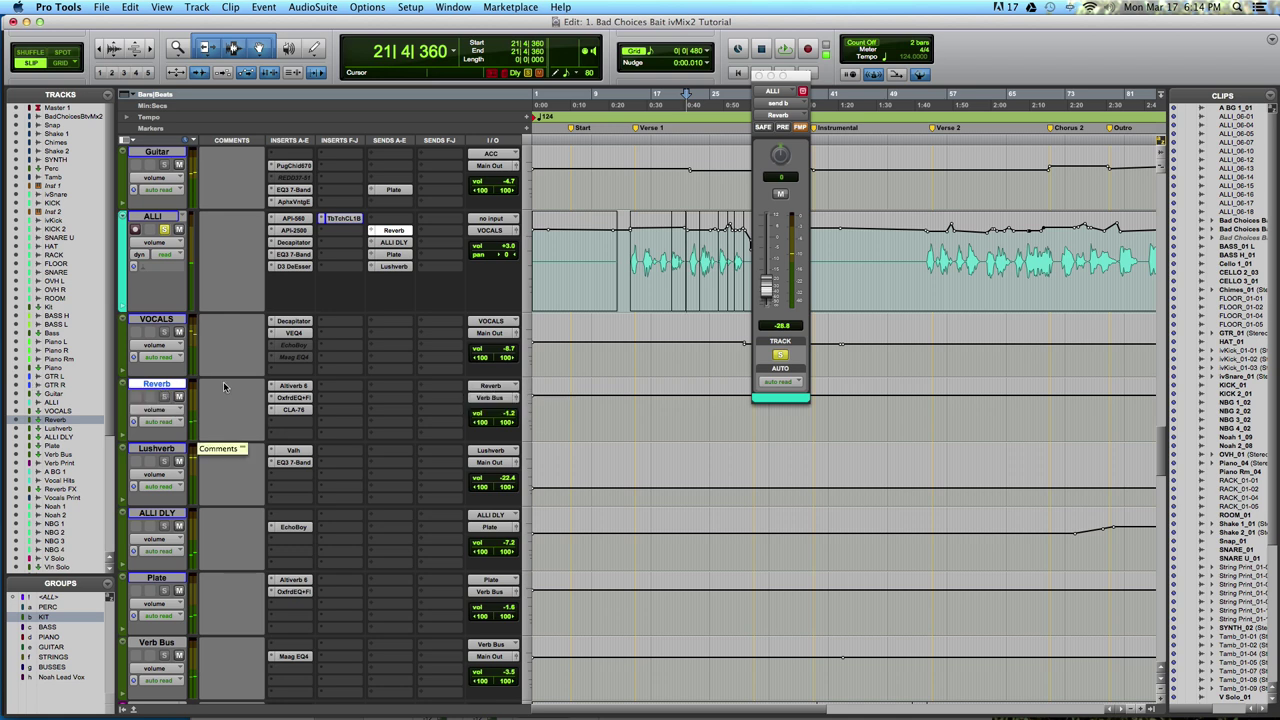
{"action": "left_click", "coordinate": [293, 386]}
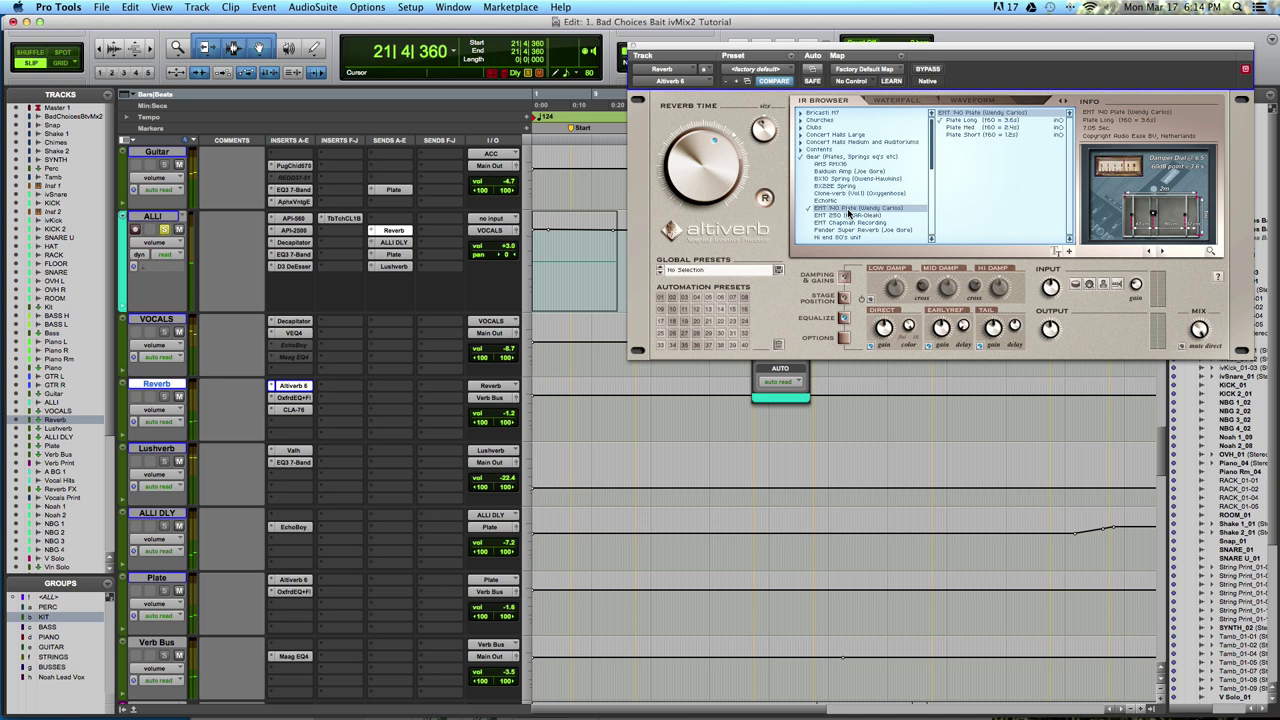
Inspect the Reverb aux's Oxford EQ and CLA-76 compressor, then open the Verb Bus Maag EQ4
{"action": "left_click", "coordinate": [294, 398]}
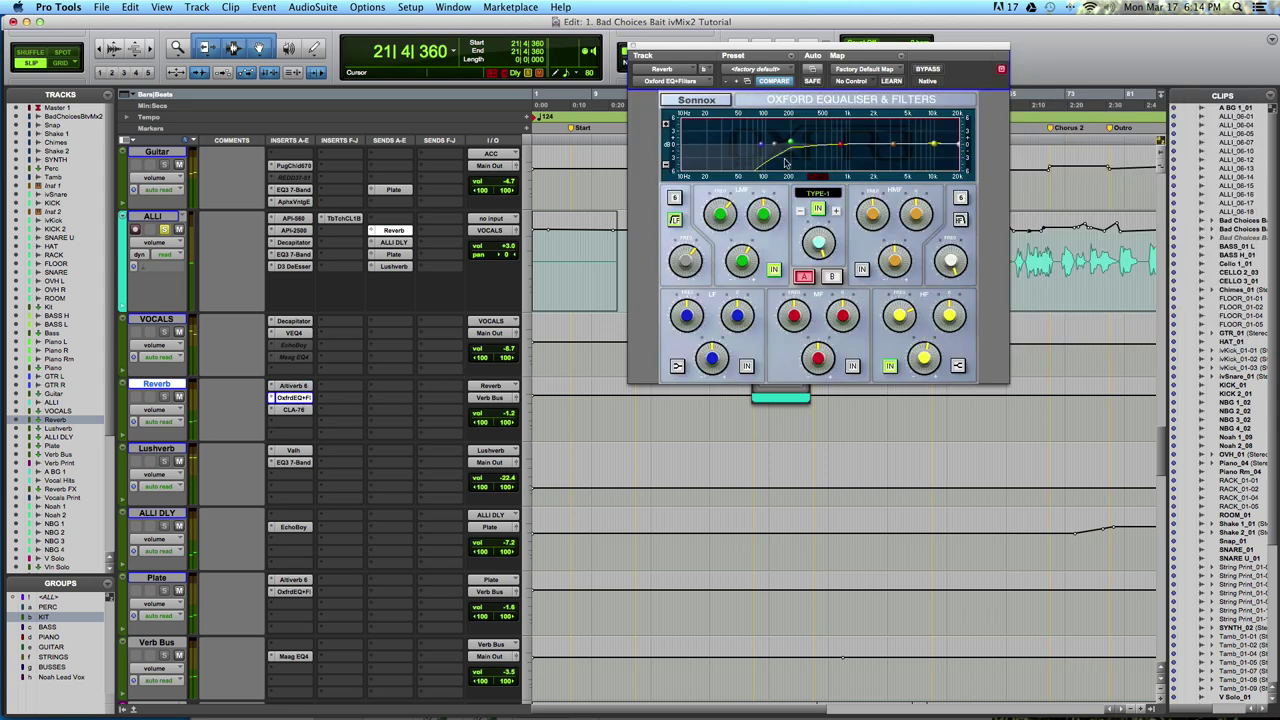
{"action": "mouse_move", "coordinate": [788, 152]}
{"action": "left_click", "coordinate": [308, 410]}
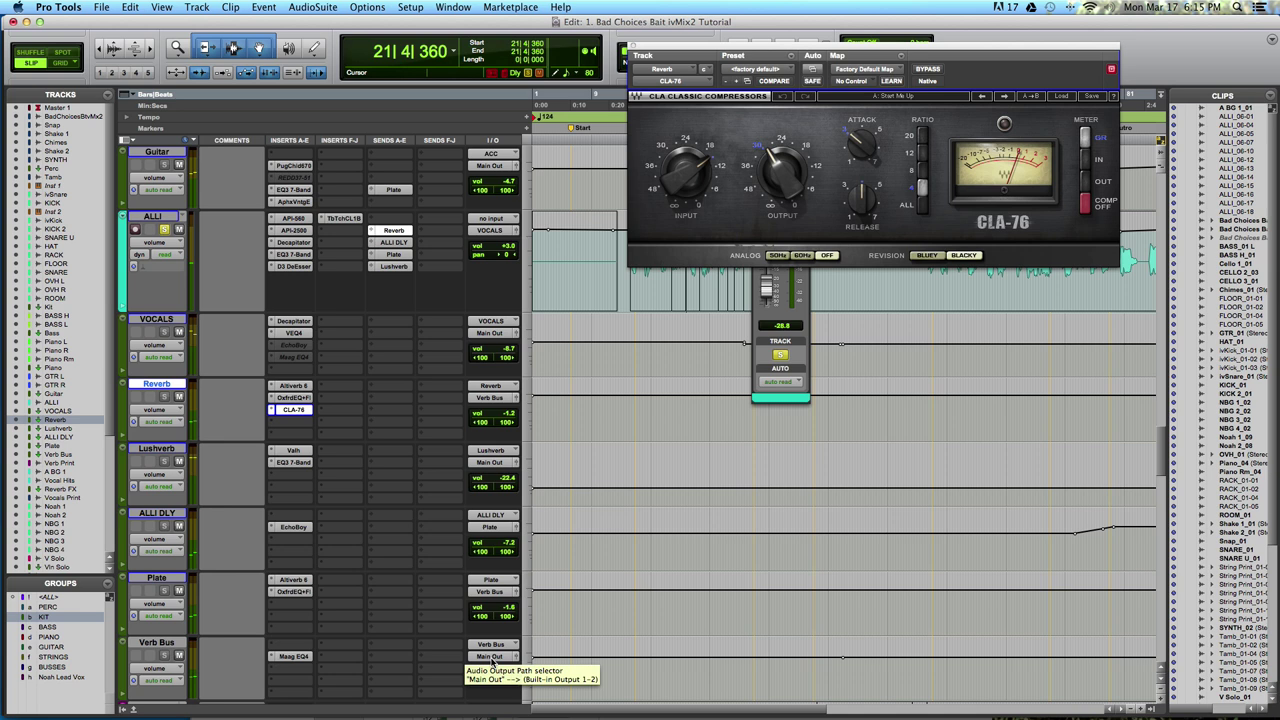
{"action": "left_click", "coordinate": [293, 656]}
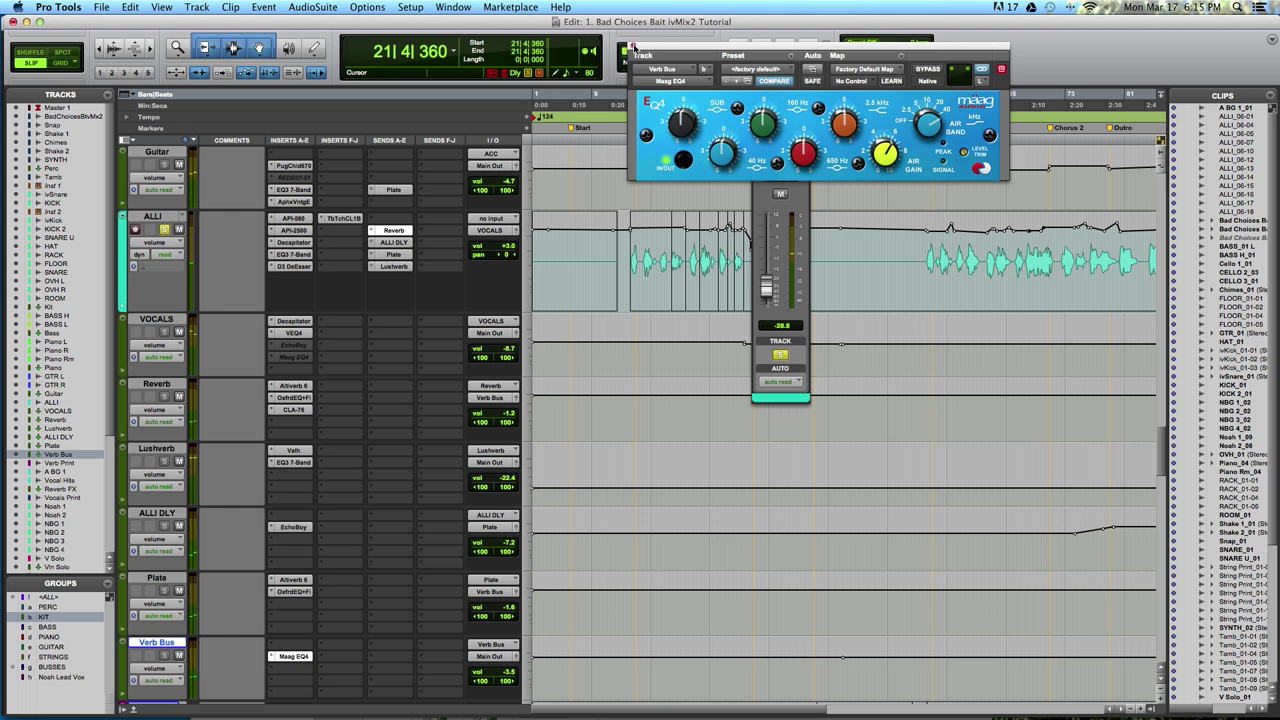
Close the Maag EQ4, show ALLI's delay send level, and open the ALLI DLY EchoBoy feeding Plate
{"action": "left_click", "coordinate": [632, 47]}
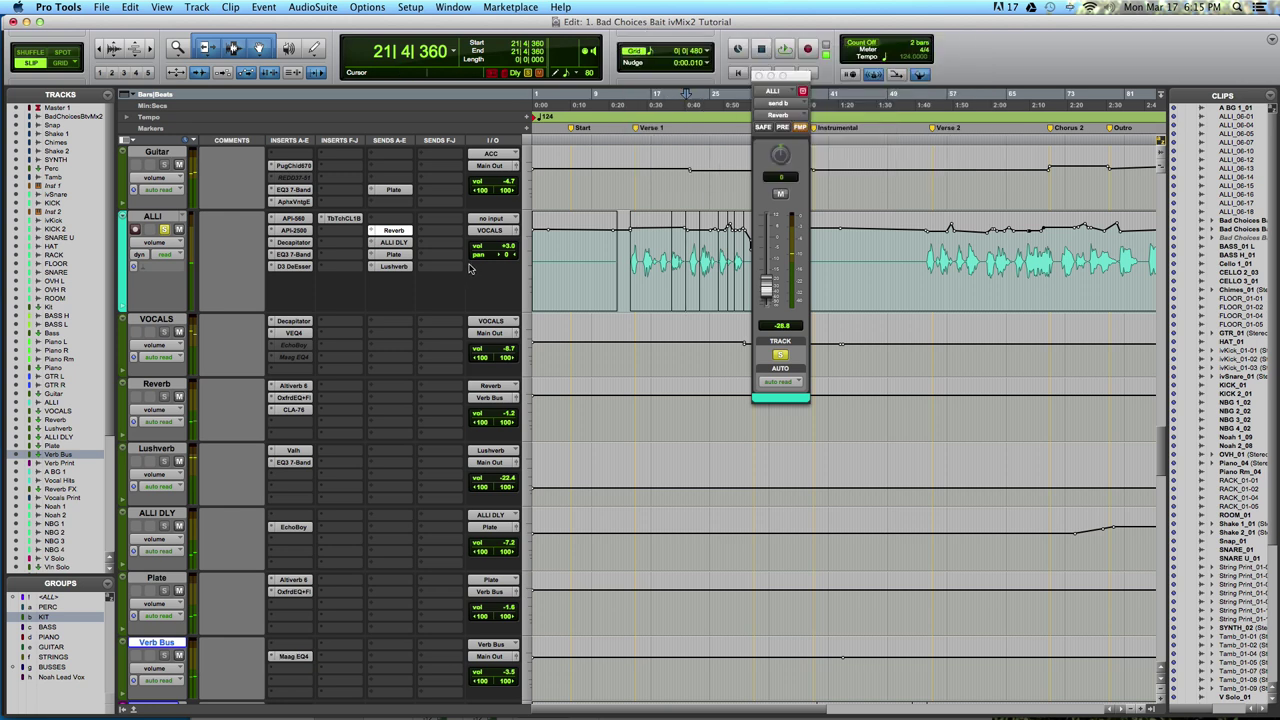
{"action": "left_click", "coordinate": [396, 243]}
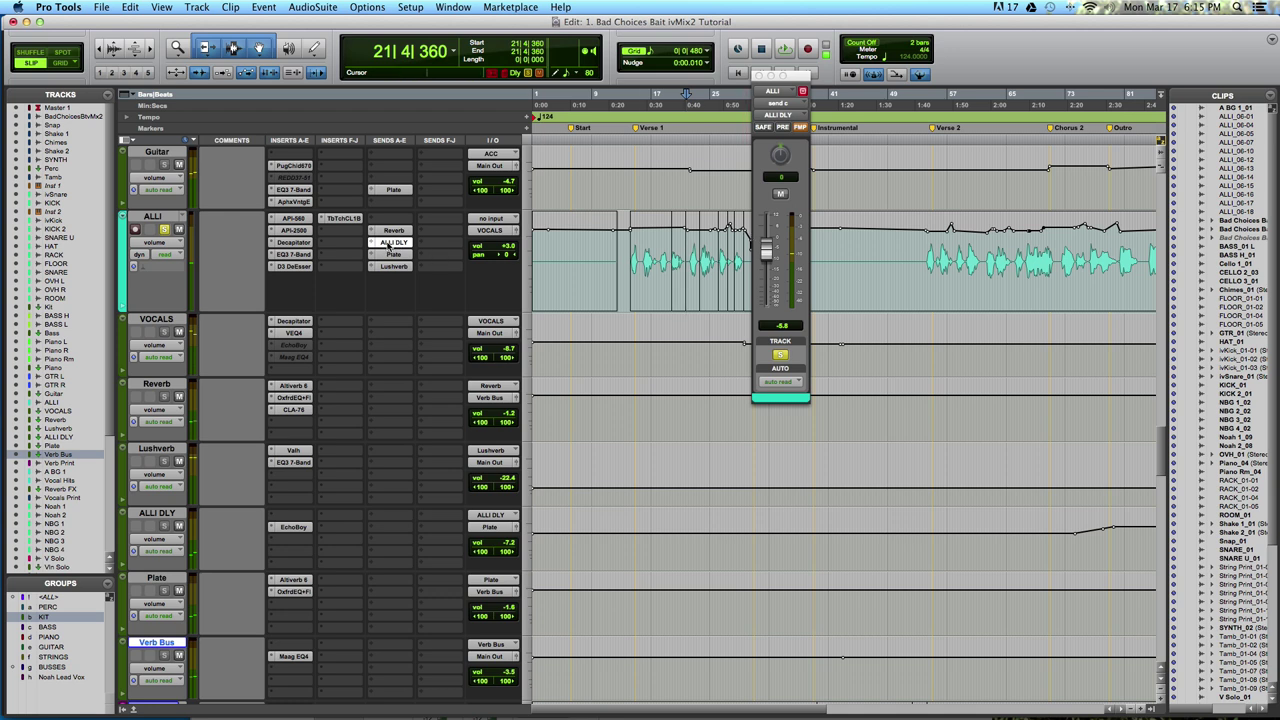
{"action": "left_click", "coordinate": [157, 513]}
{"action": "scroll", "coordinate": [160, 513], "scroll_direction": "up", "scroll_amount": 1}
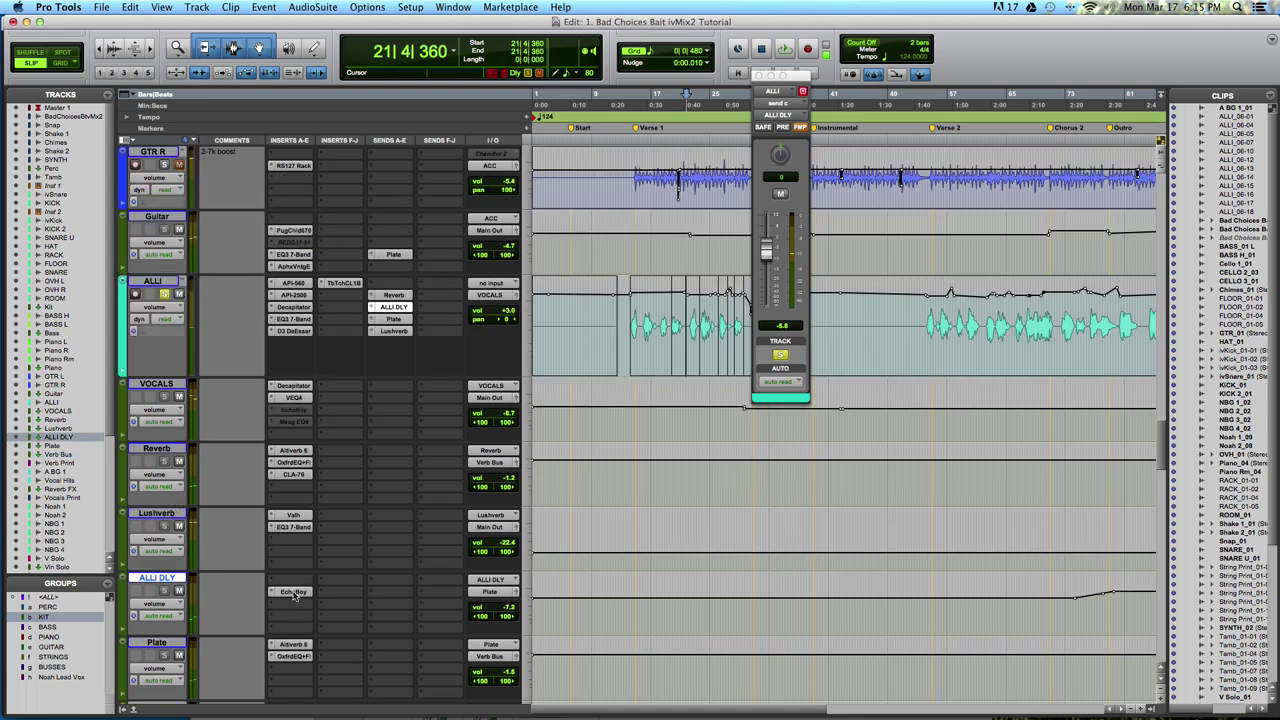
{"action": "left_click", "coordinate": [294, 592]}
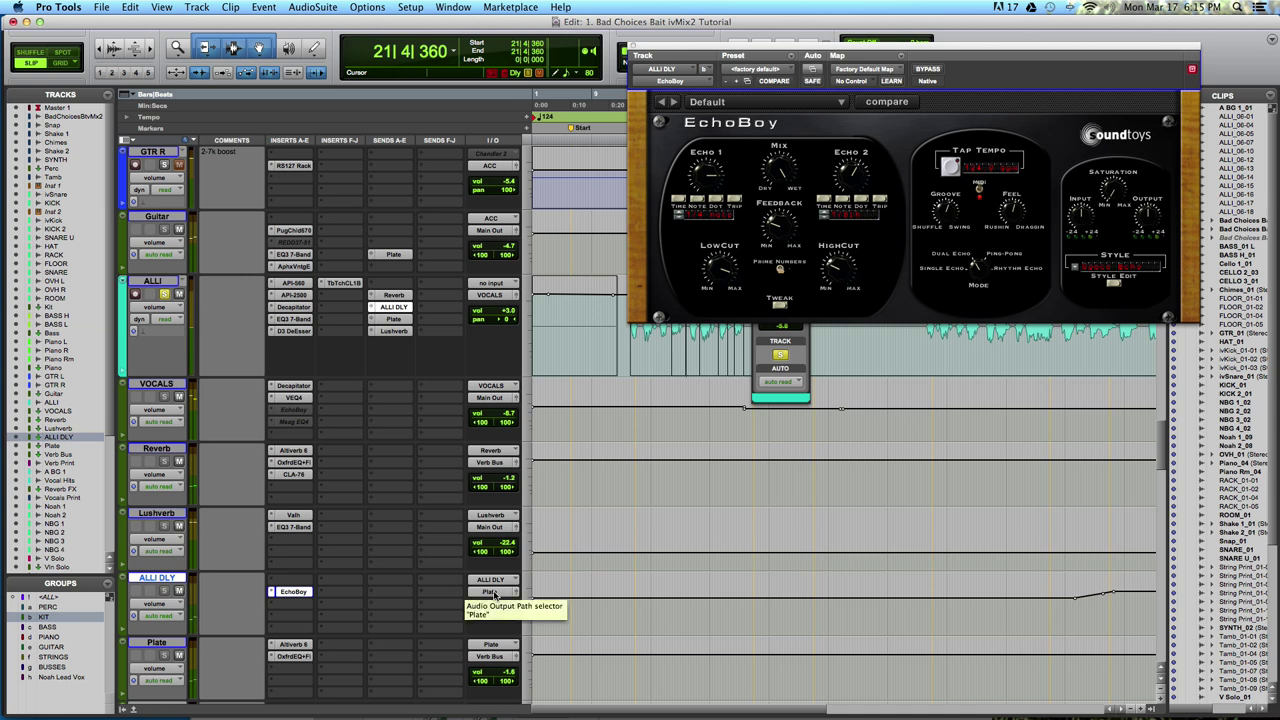
Select the Plate aux and open its Altiverb 6 loaded with the EMT 250 impulse response
{"action": "left_click", "coordinate": [156, 642]}
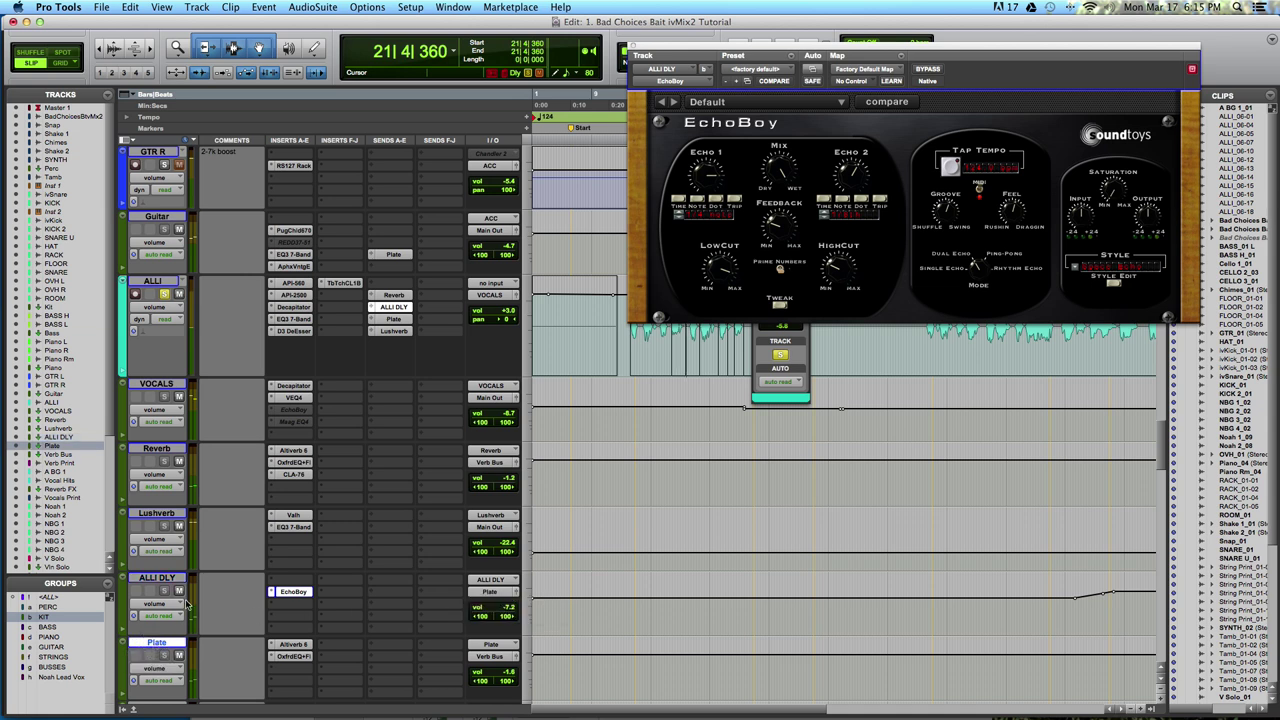
{"action": "scroll", "coordinate": [195, 578], "scroll_direction": "down", "scroll_amount": 2}
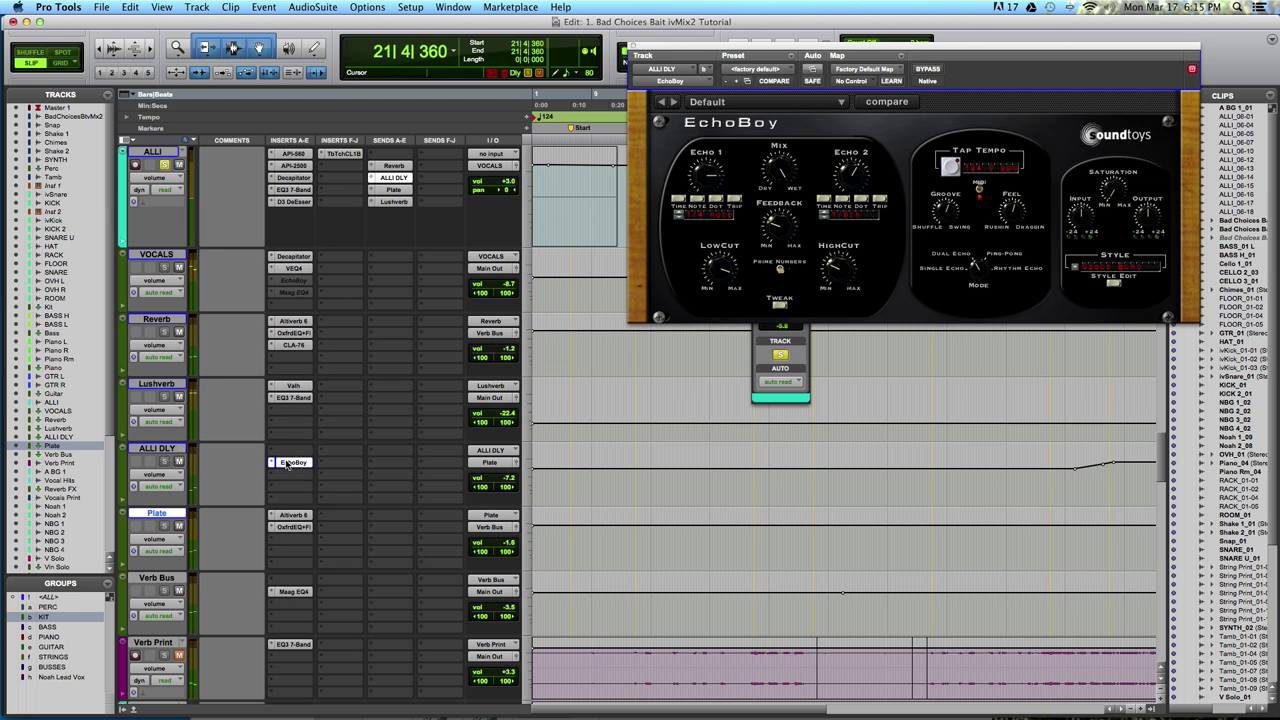
{"action": "left_click", "coordinate": [306, 516]}
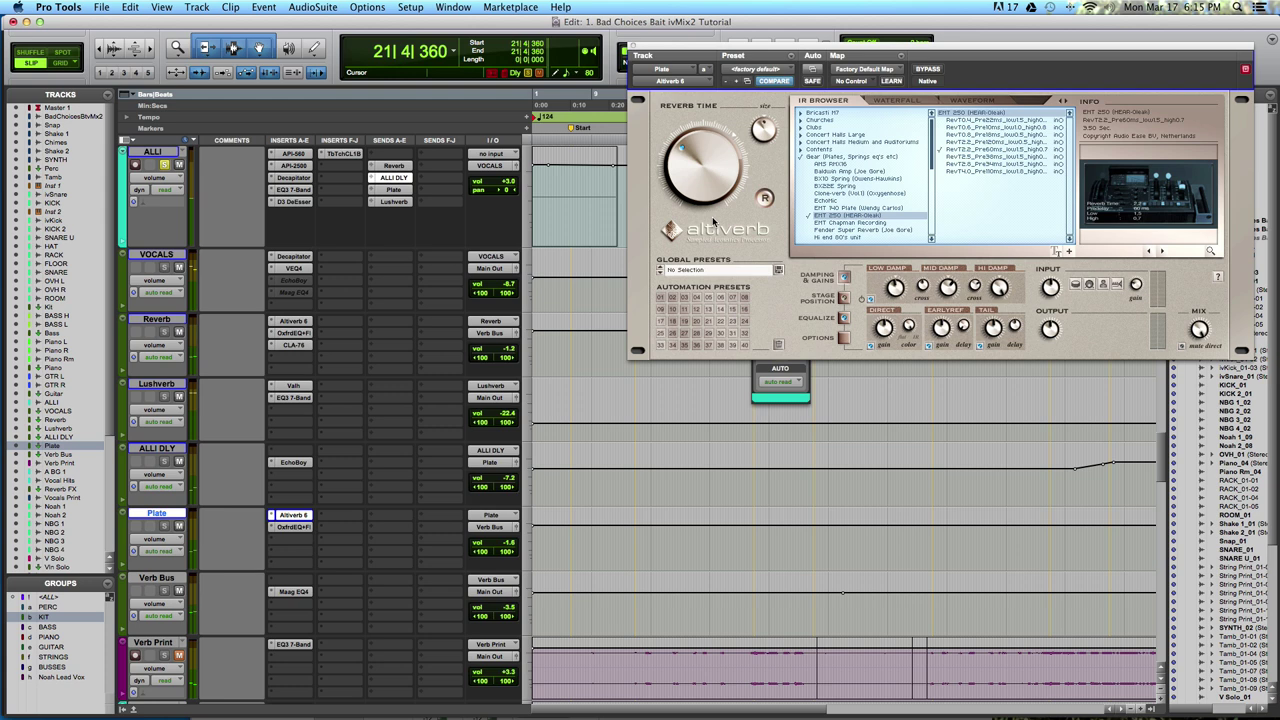
Review the Plate track's Oxford EQ, then close it with ALLI's ALLI DLY send at -5.8 dB in view
{"action": "left_click", "coordinate": [294, 527]}
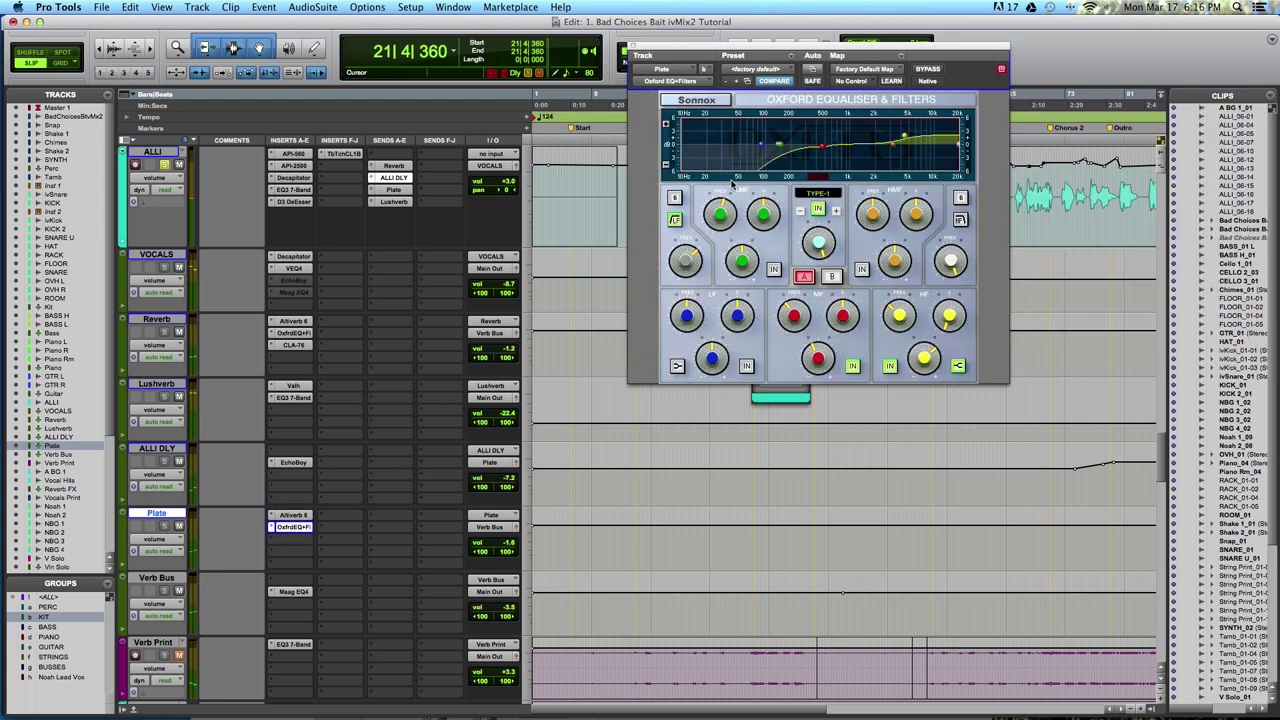
{"action": "mouse_move", "coordinate": [951, 147]}
{"action": "left_click", "coordinate": [155, 578]}
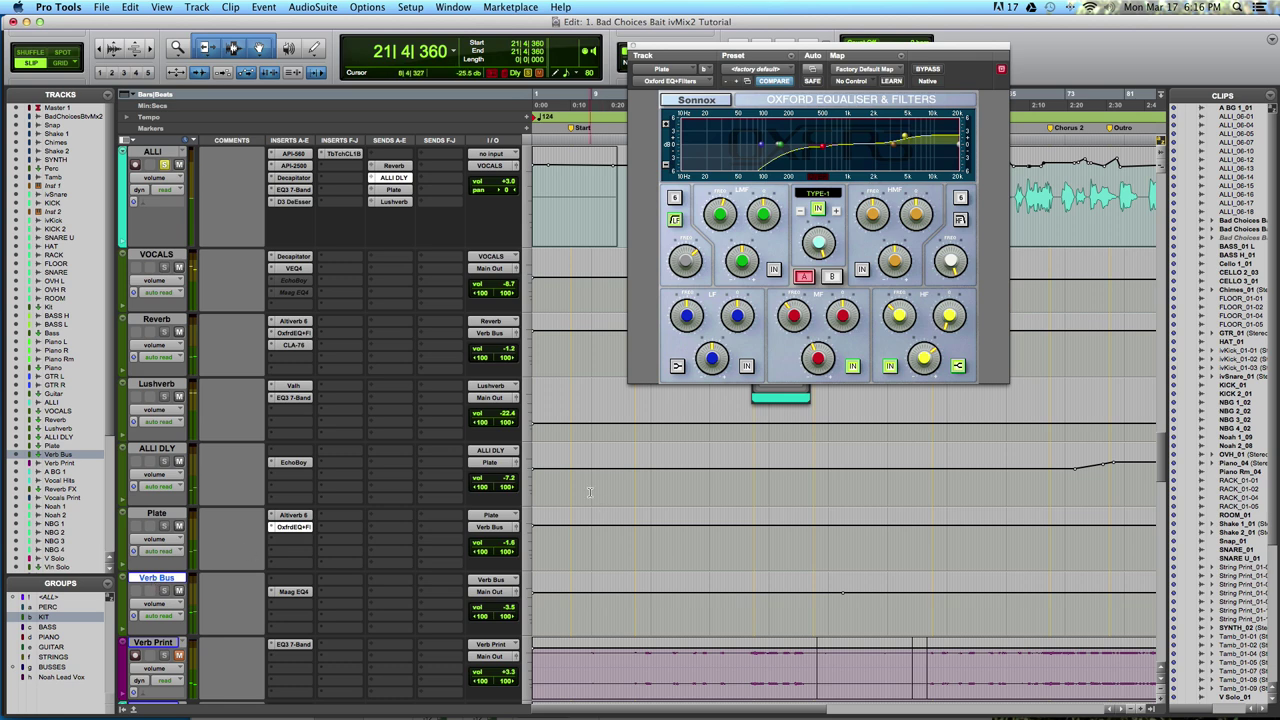
{"action": "scroll", "coordinate": [608, 326], "scroll_direction": "up", "scroll_amount": 3}
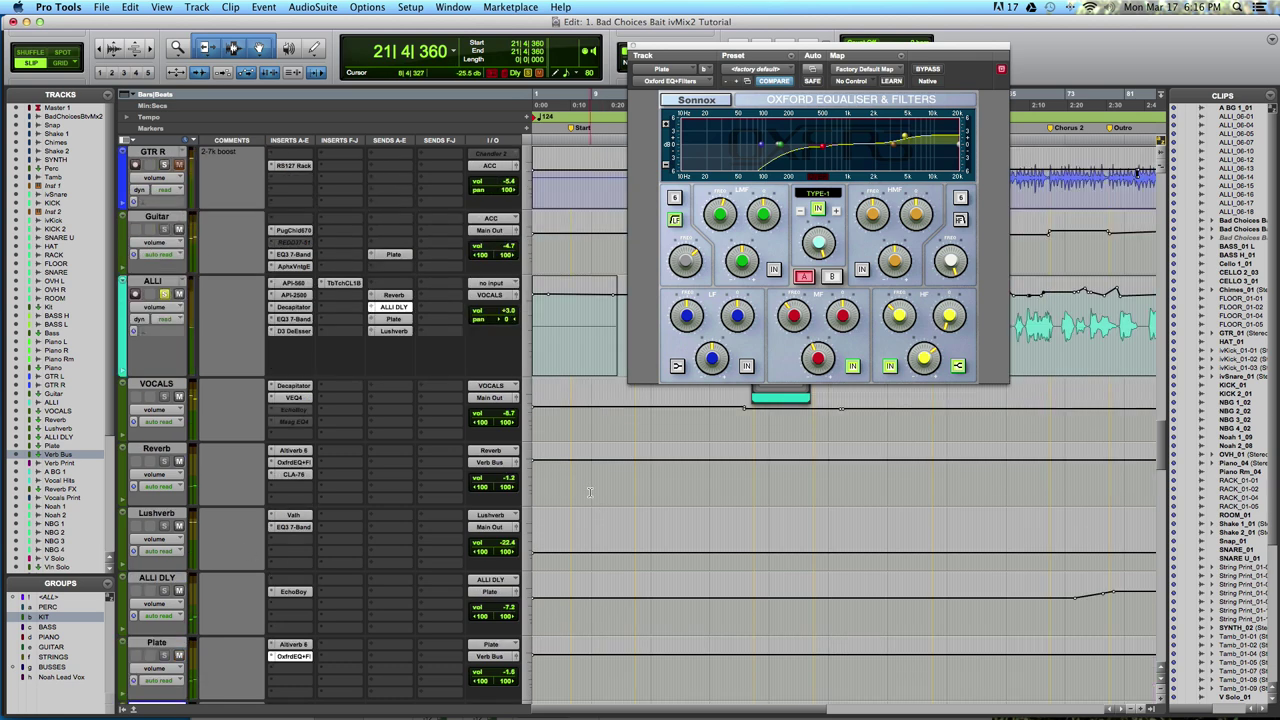
{"action": "left_click", "coordinate": [634, 47]}
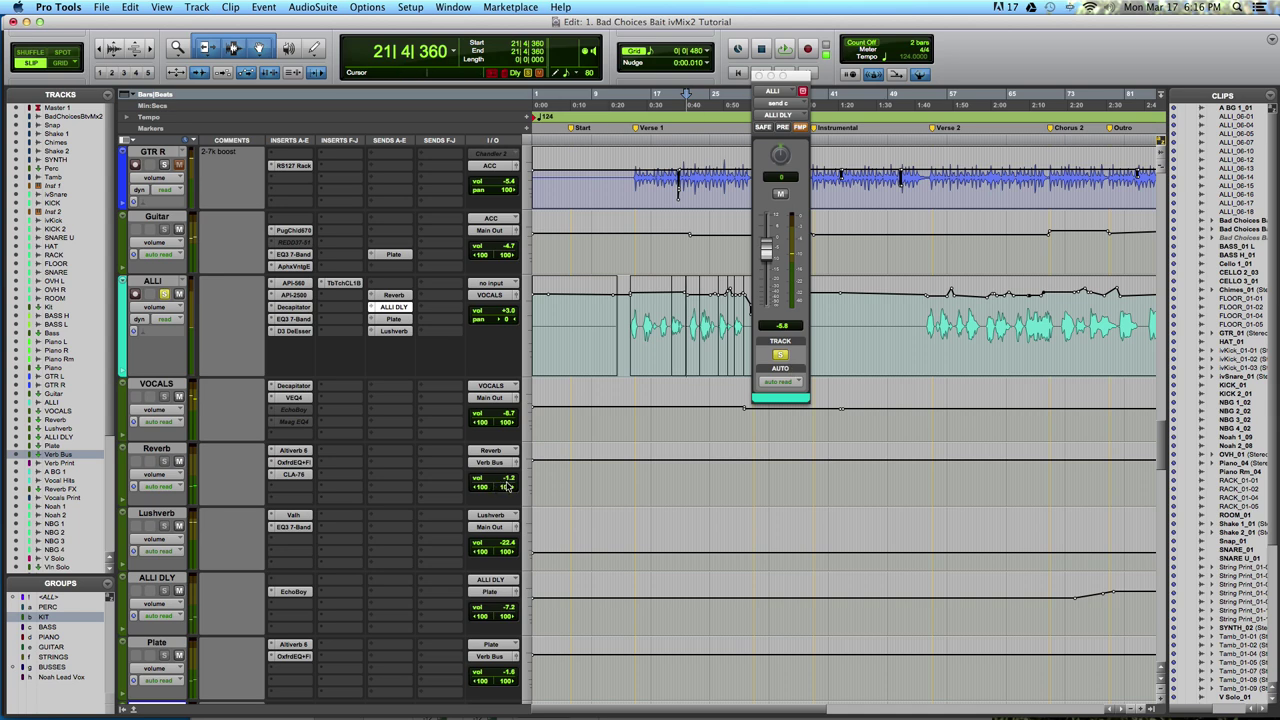
Check the ALLI vocal's Plate and Lushverb send levels
{"action": "left_click", "coordinate": [396, 320]}
{"action": "scroll", "coordinate": [398, 330], "scroll_direction": "down", "scroll_amount": 5}
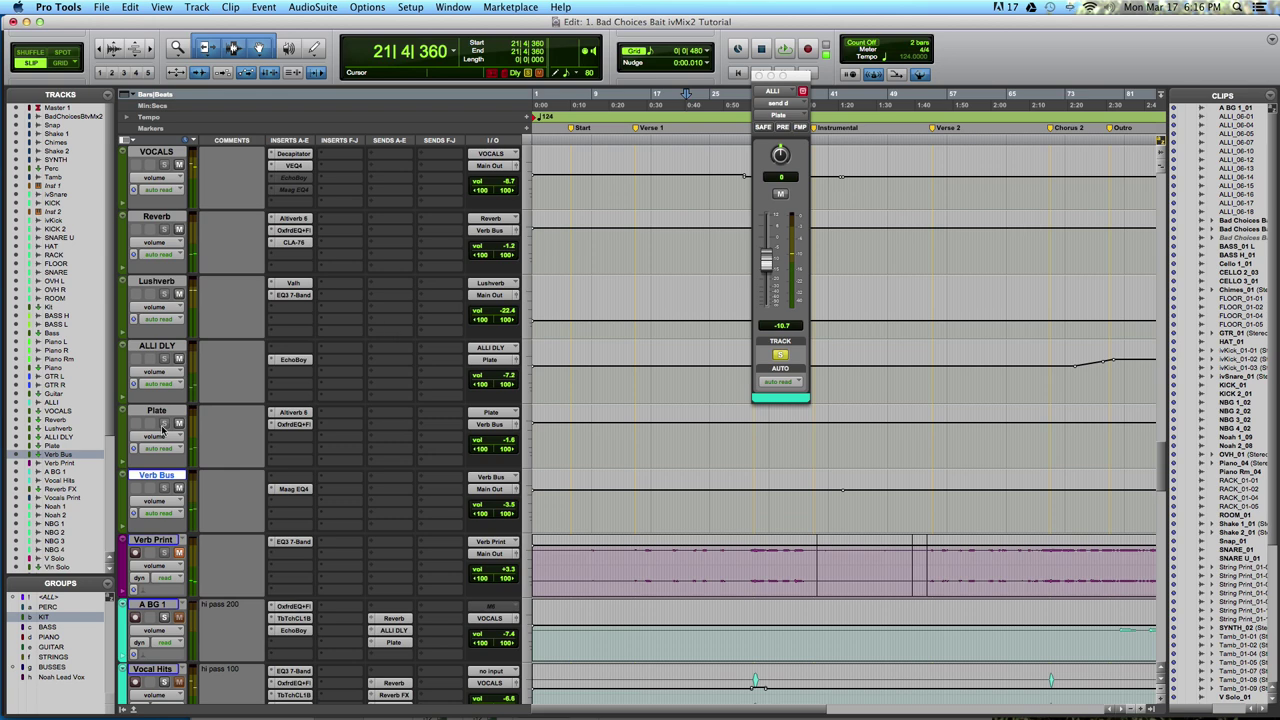
{"action": "left_click", "coordinate": [165, 411]}
{"action": "scroll", "coordinate": [265, 558], "scroll_direction": "up", "scroll_amount": 5}
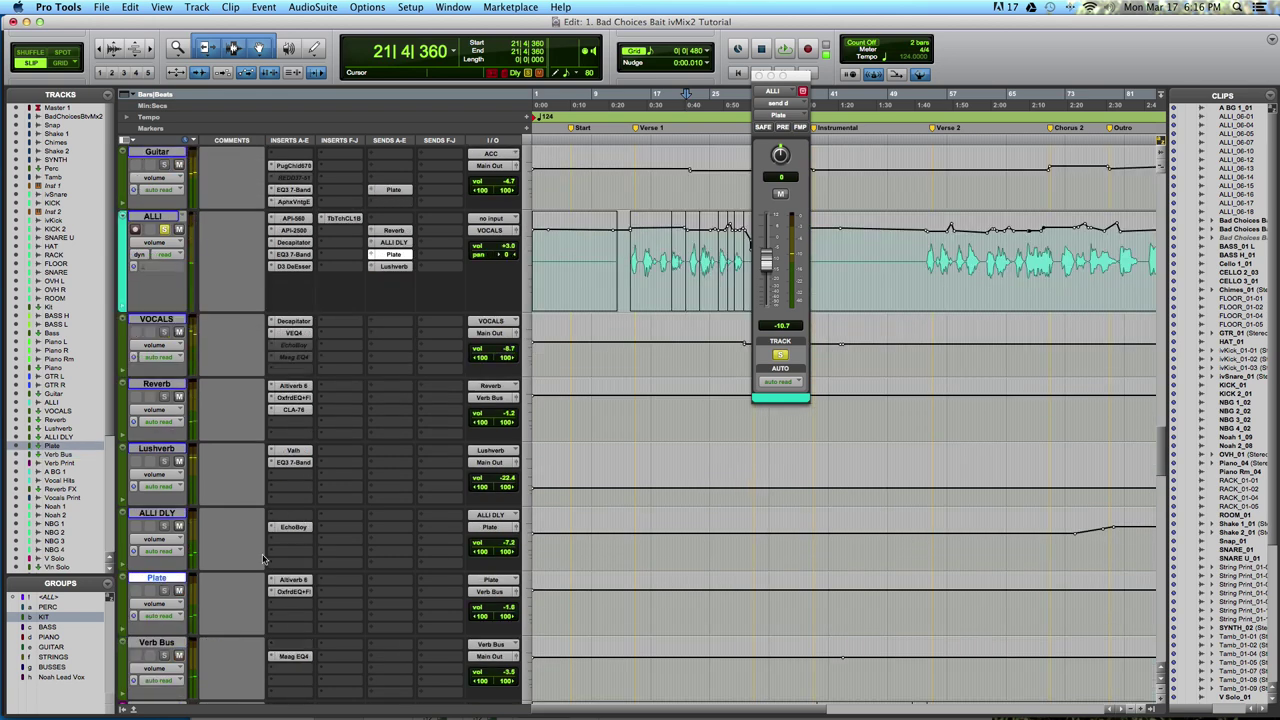
{"action": "left_click", "coordinate": [396, 267]}
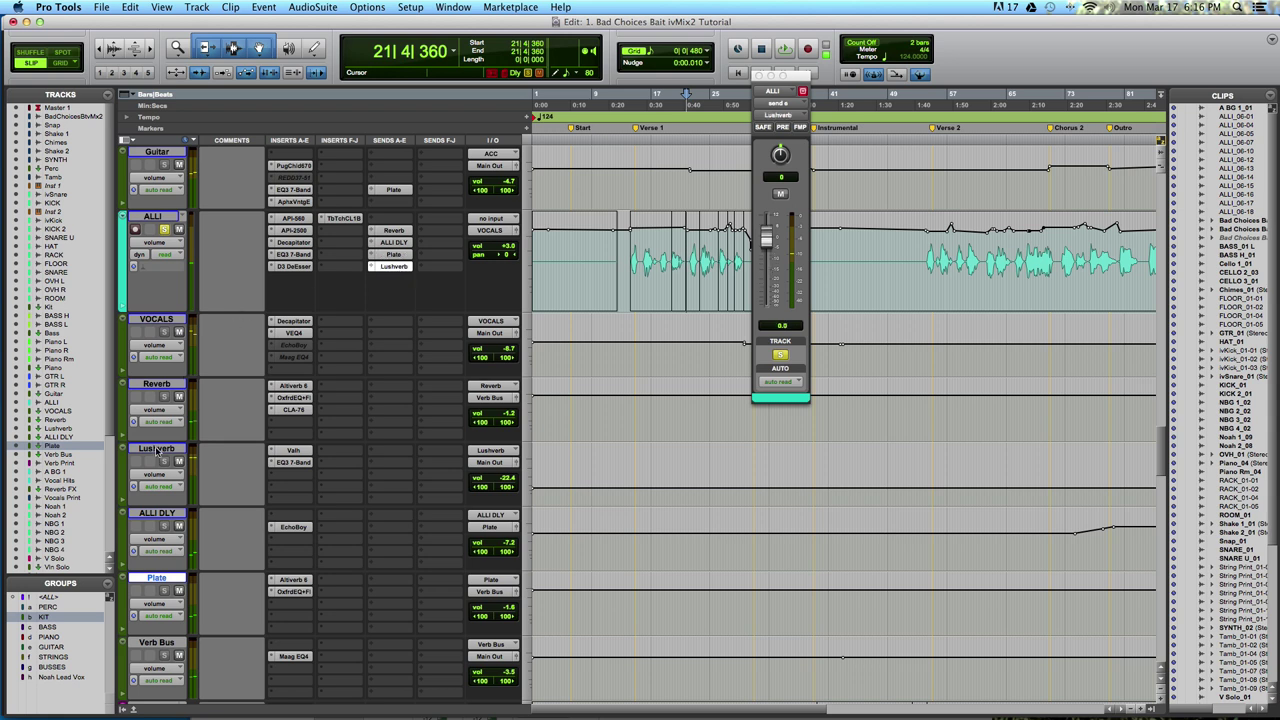
Open the Lushverb aux's ValhallaRoom reverb, then its EQ3 7-Band low-passing at 3.47 kHz
{"action": "left_click", "coordinate": [156, 448]}
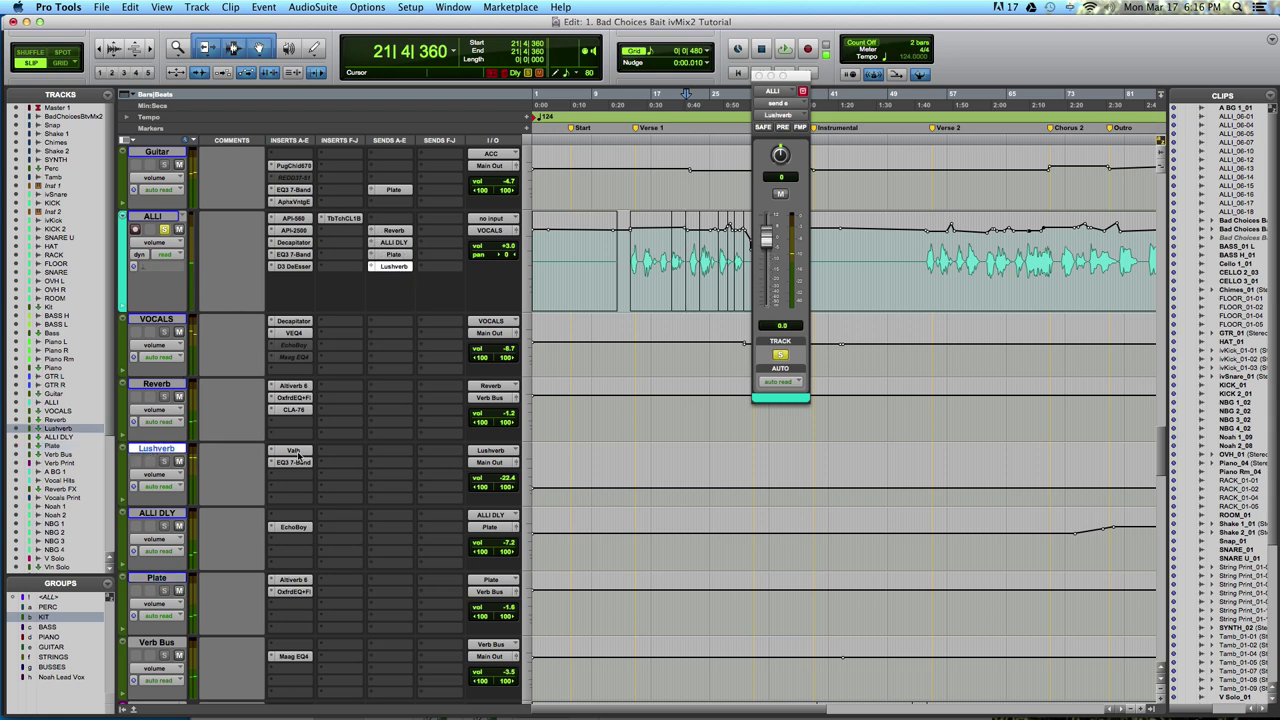
{"action": "left_click", "coordinate": [293, 450]}
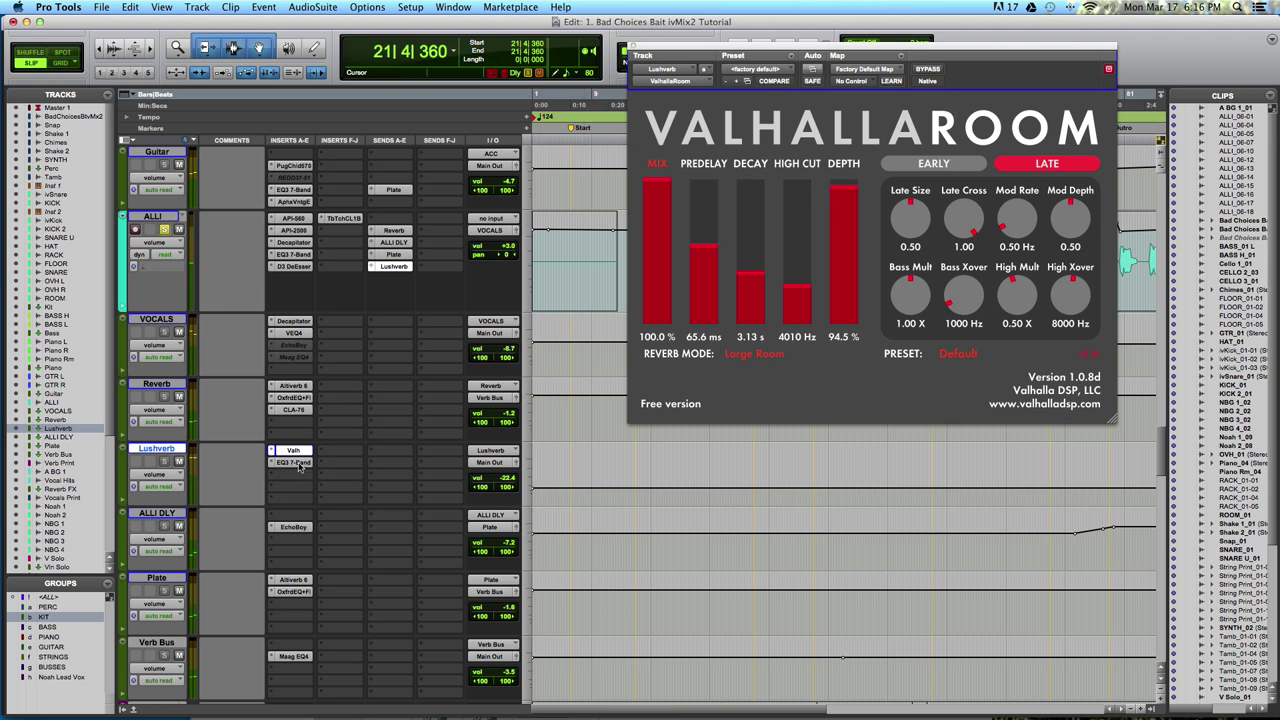
{"action": "left_click", "coordinate": [296, 463]}
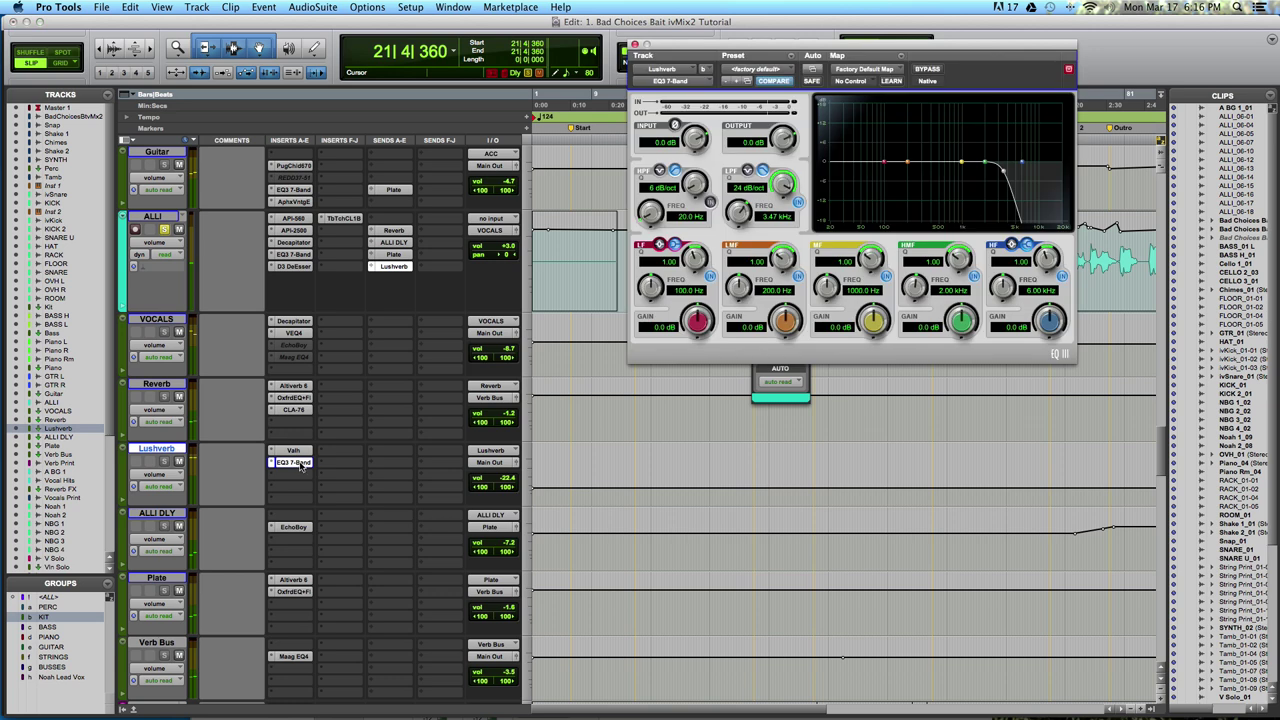
{"action": "left_click", "coordinate": [634, 46]}
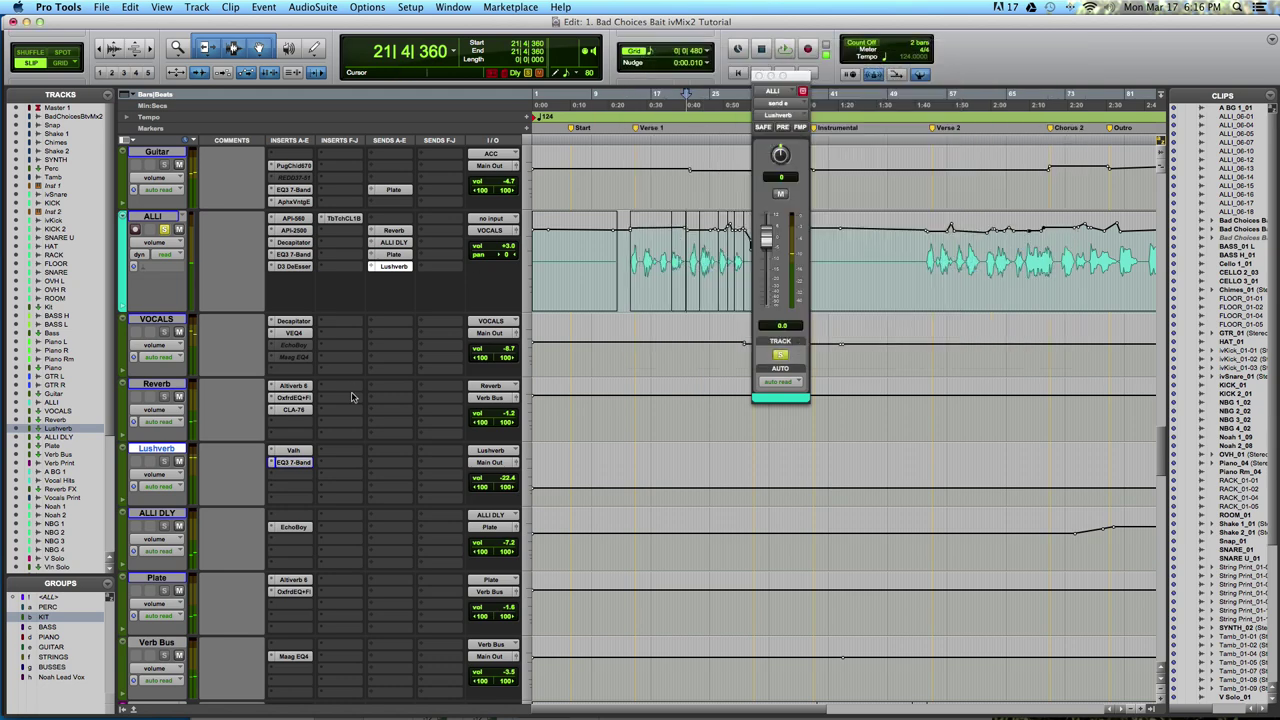
{"action": "scroll", "coordinate": [365, 397], "scroll_direction": "up", "scroll_amount": 6}
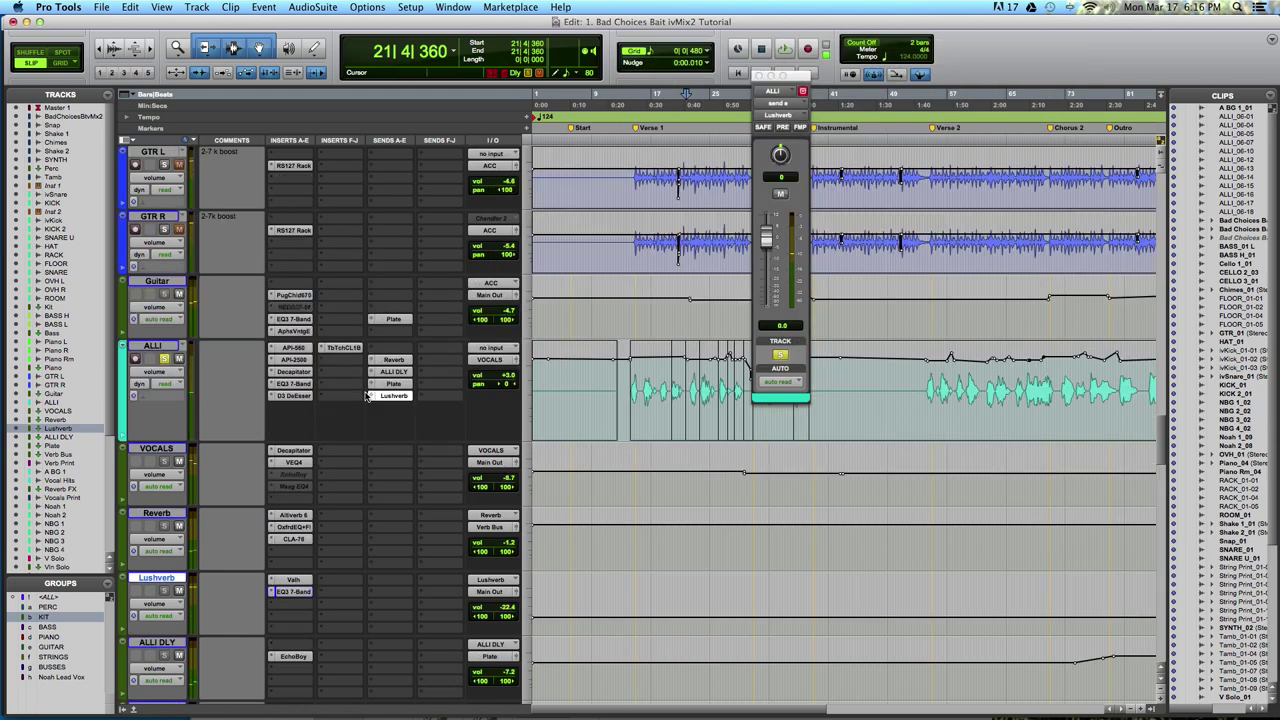
{"action": "scroll", "coordinate": [365, 397], "scroll_direction": "up", "scroll_amount": 8}
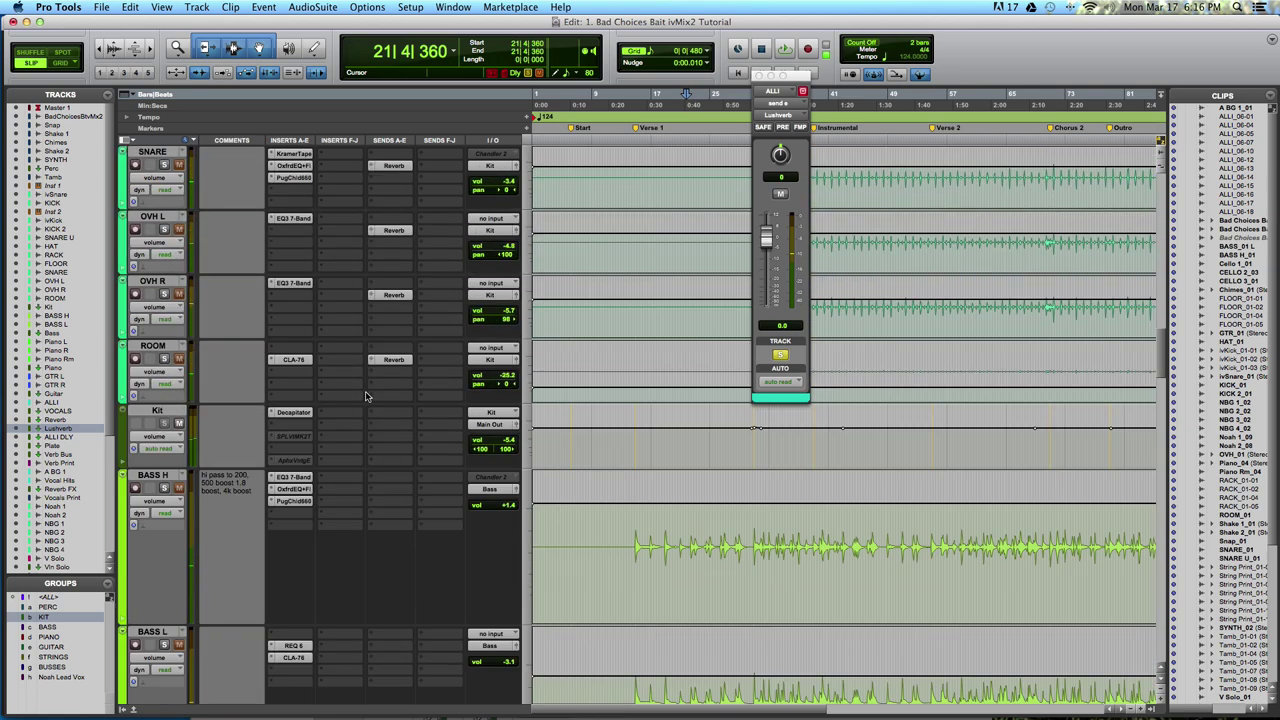
{"action": "left_click", "coordinate": [393, 230]}
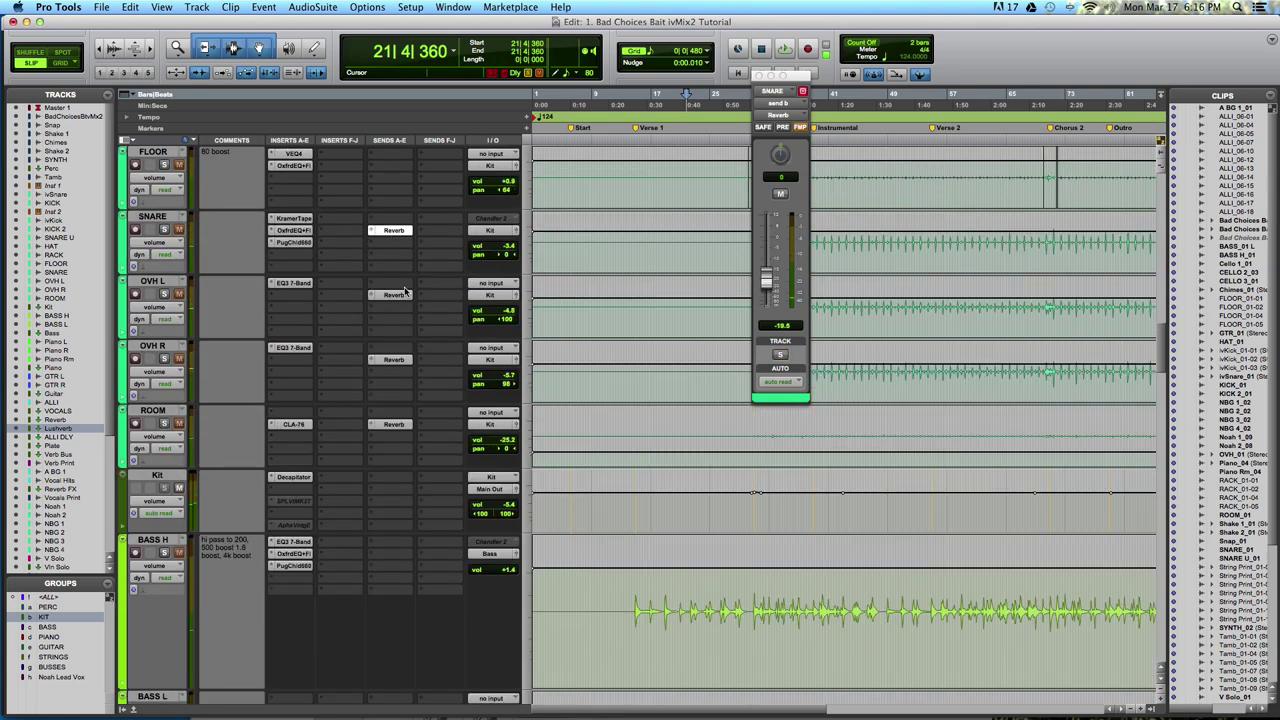
{"action": "scroll", "coordinate": [405, 292], "scroll_direction": "up", "scroll_amount": 10}
{"action": "scroll", "coordinate": [405, 292], "scroll_direction": "up", "scroll_amount": 2}
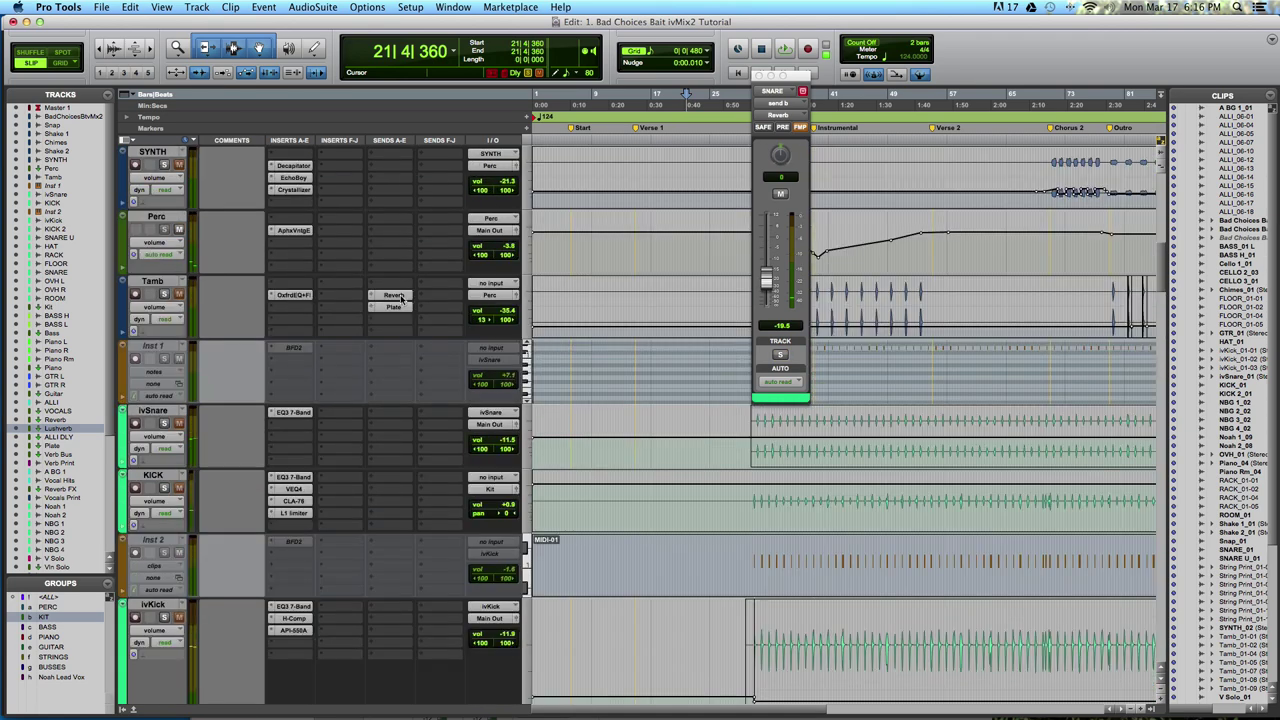
{"action": "left_click", "coordinate": [396, 297]}
{"action": "left_click", "coordinate": [396, 308]}
{"action": "scroll", "coordinate": [403, 337], "scroll_direction": "down", "scroll_amount": 20}
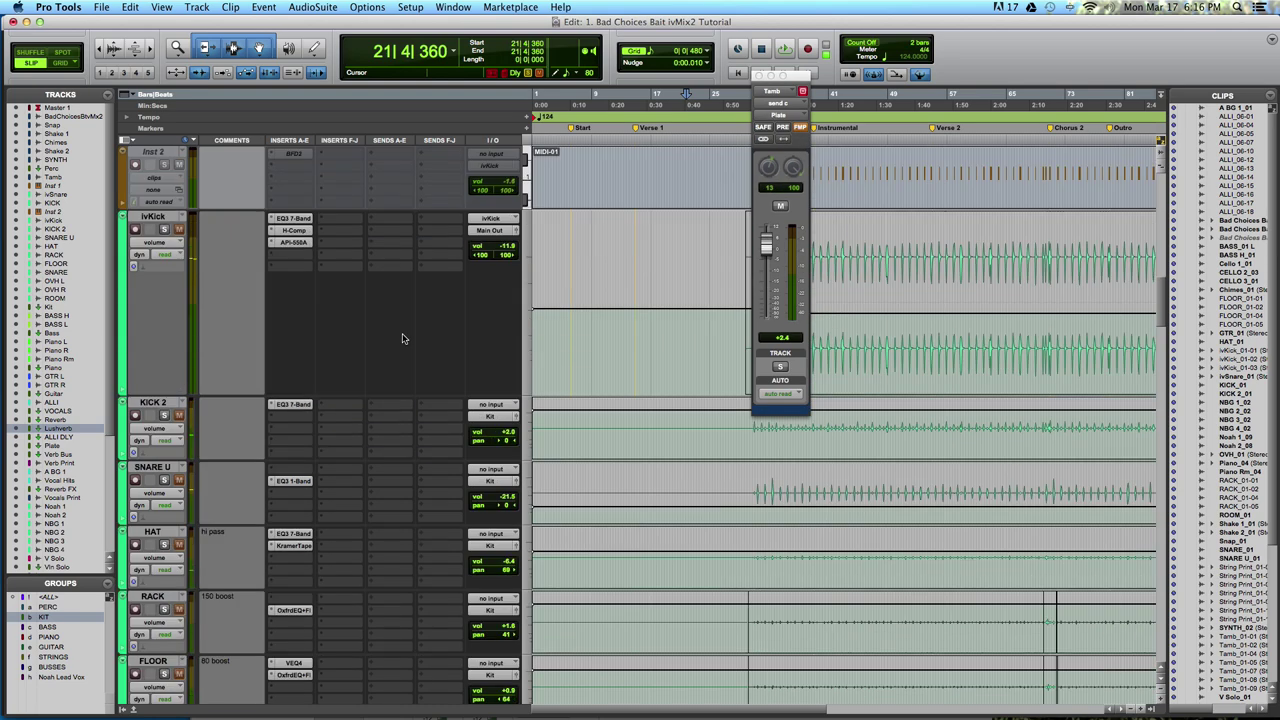
{"action": "scroll", "coordinate": [403, 340], "scroll_direction": "down", "scroll_amount": 15}
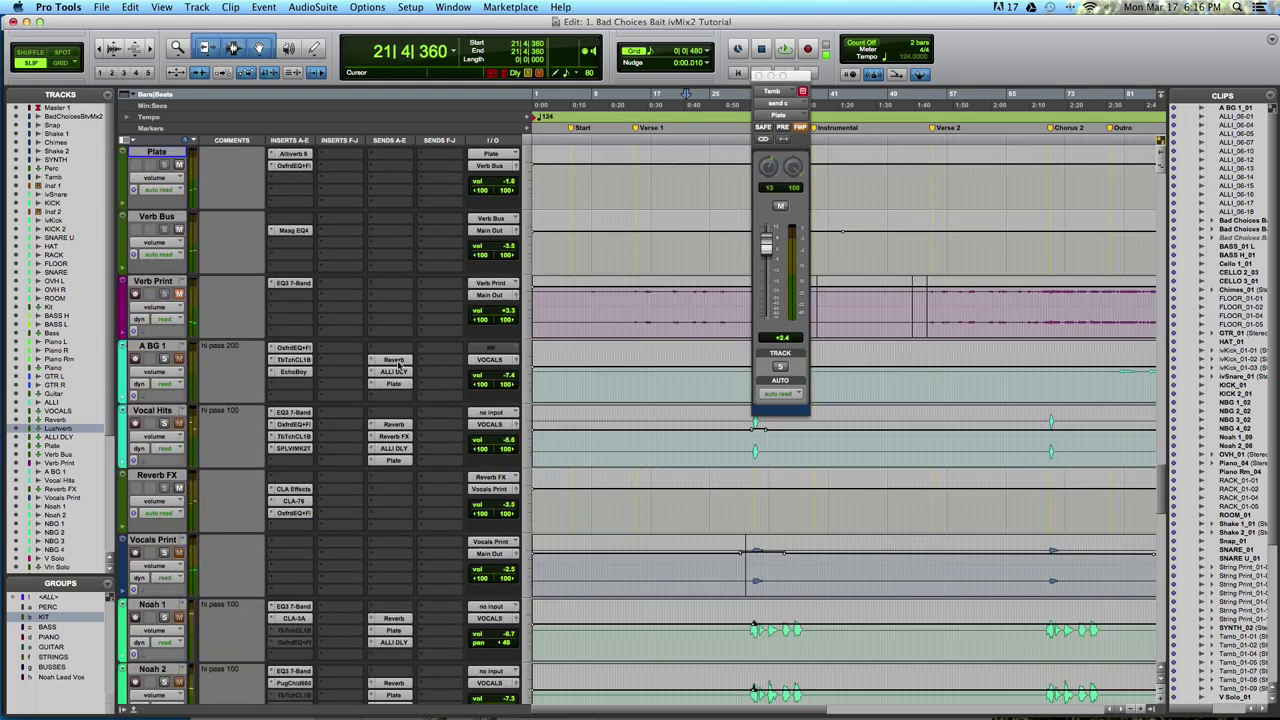
{"action": "left_click", "coordinate": [397, 362]}
{"action": "scroll", "coordinate": [402, 400], "scroll_direction": "down", "scroll_amount": 8}
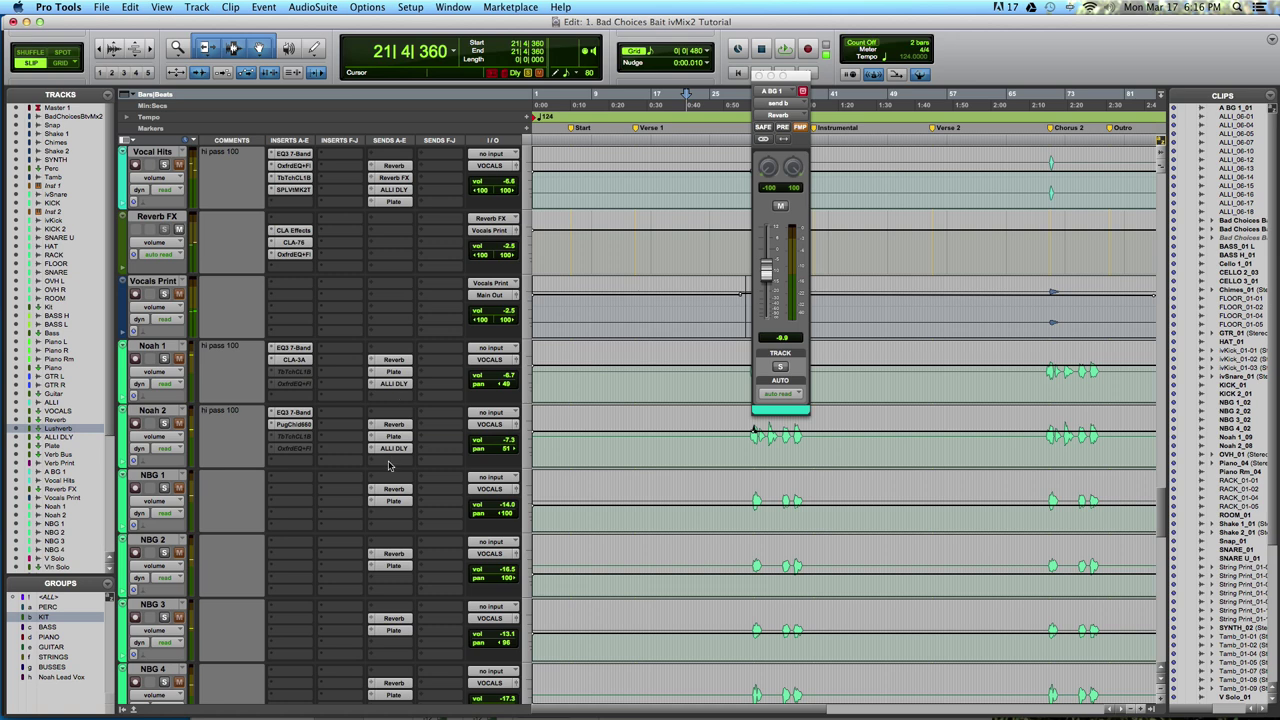
{"action": "left_click", "coordinate": [397, 487]}
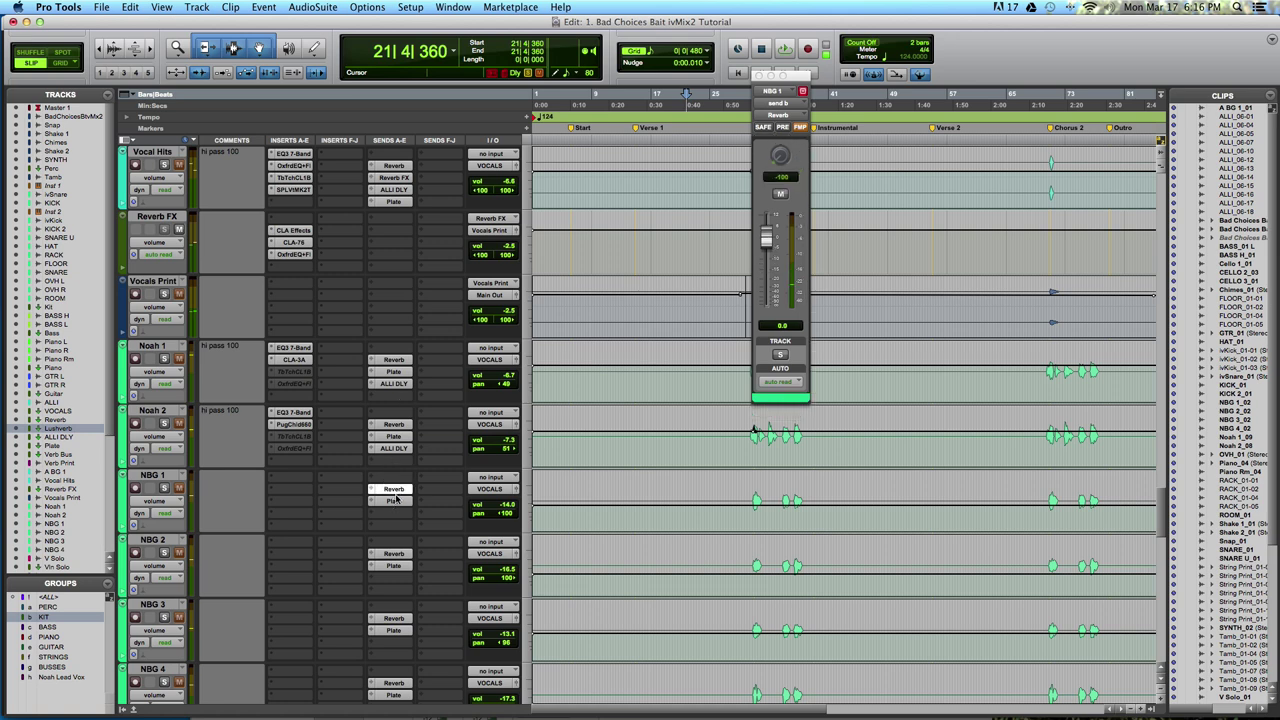
{"action": "scroll", "coordinate": [395, 497], "scroll_direction": "down", "scroll_amount": 15}
{"action": "left_click", "coordinate": [394, 490]}
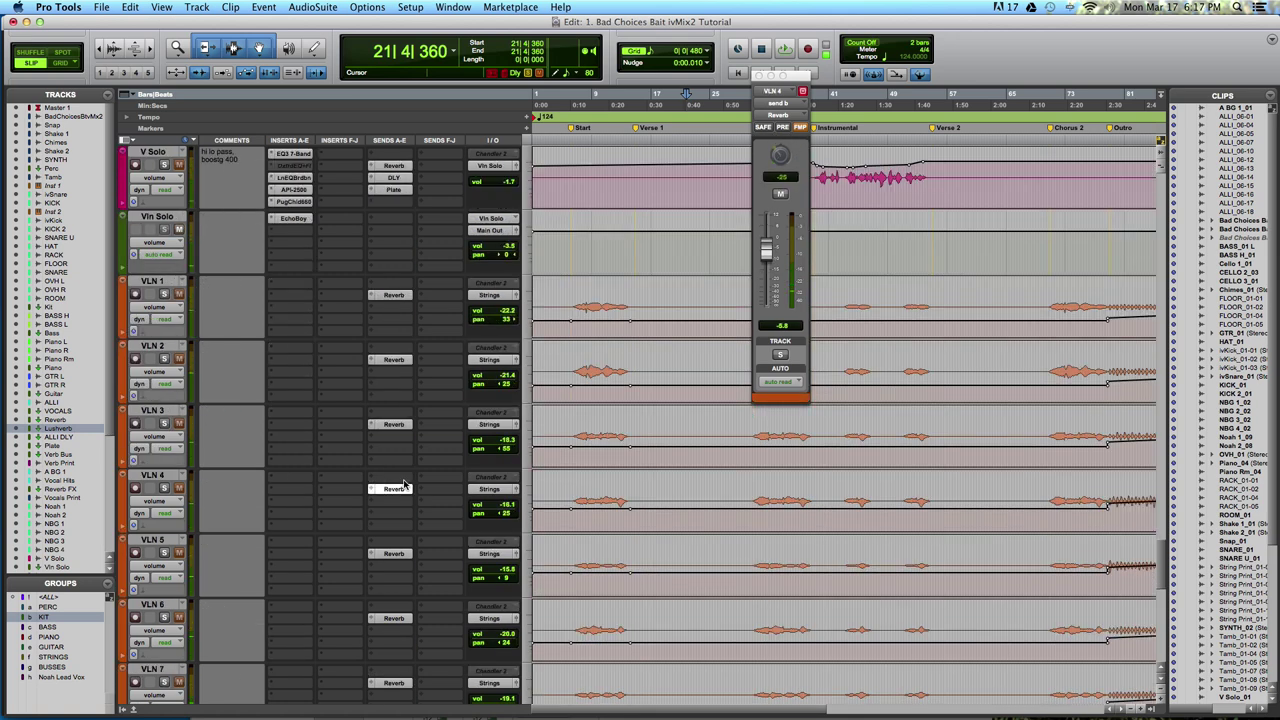
{"action": "scroll", "coordinate": [400, 488], "scroll_direction": "down", "scroll_amount": 20}
{"action": "scroll", "coordinate": [404, 484], "scroll_direction": "up", "scroll_amount": 20}
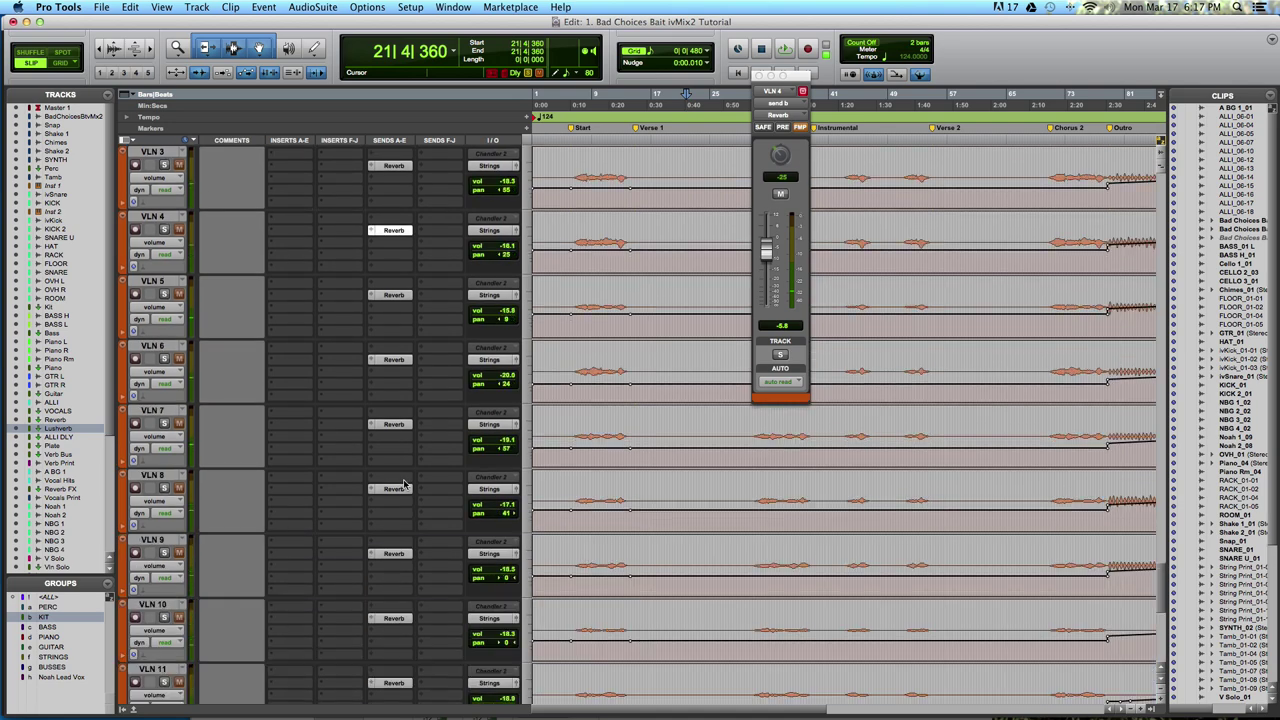
{"action": "scroll", "coordinate": [579, 423], "scroll_direction": "up", "scroll_amount": 8}
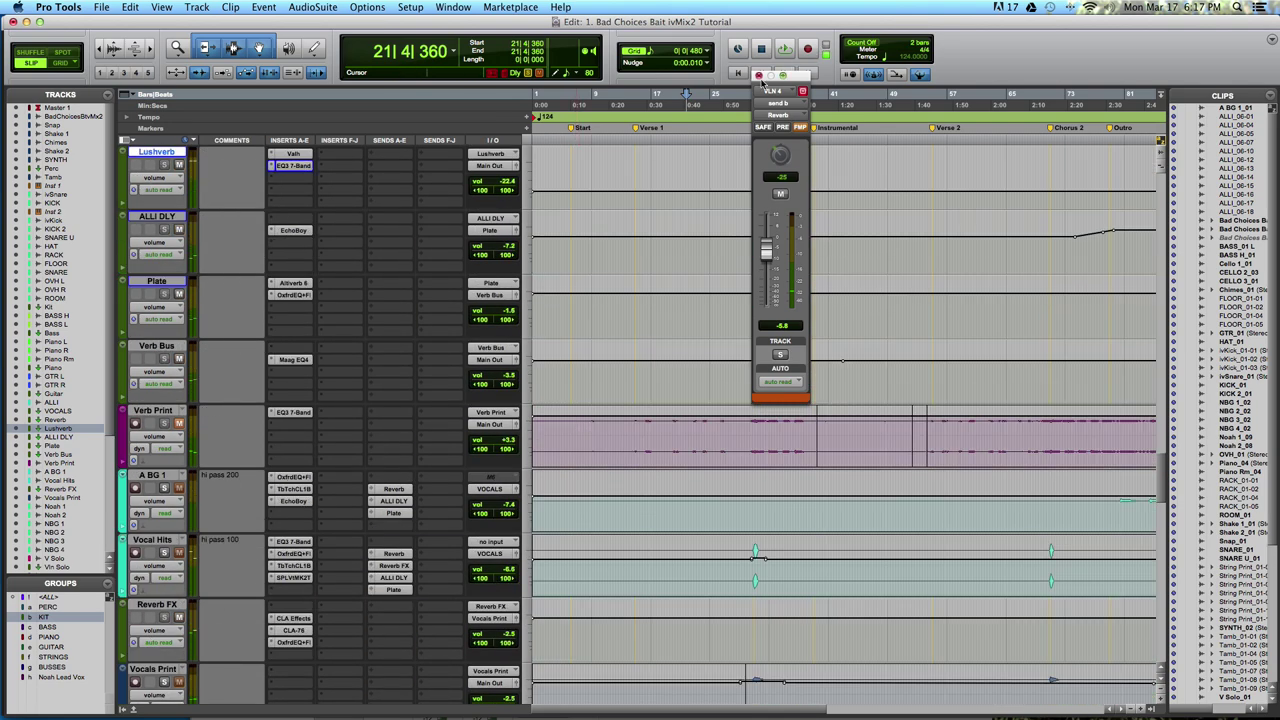
{"action": "left_click", "coordinate": [759, 75]}
{"action": "key", "text": "super+bracketleft"}
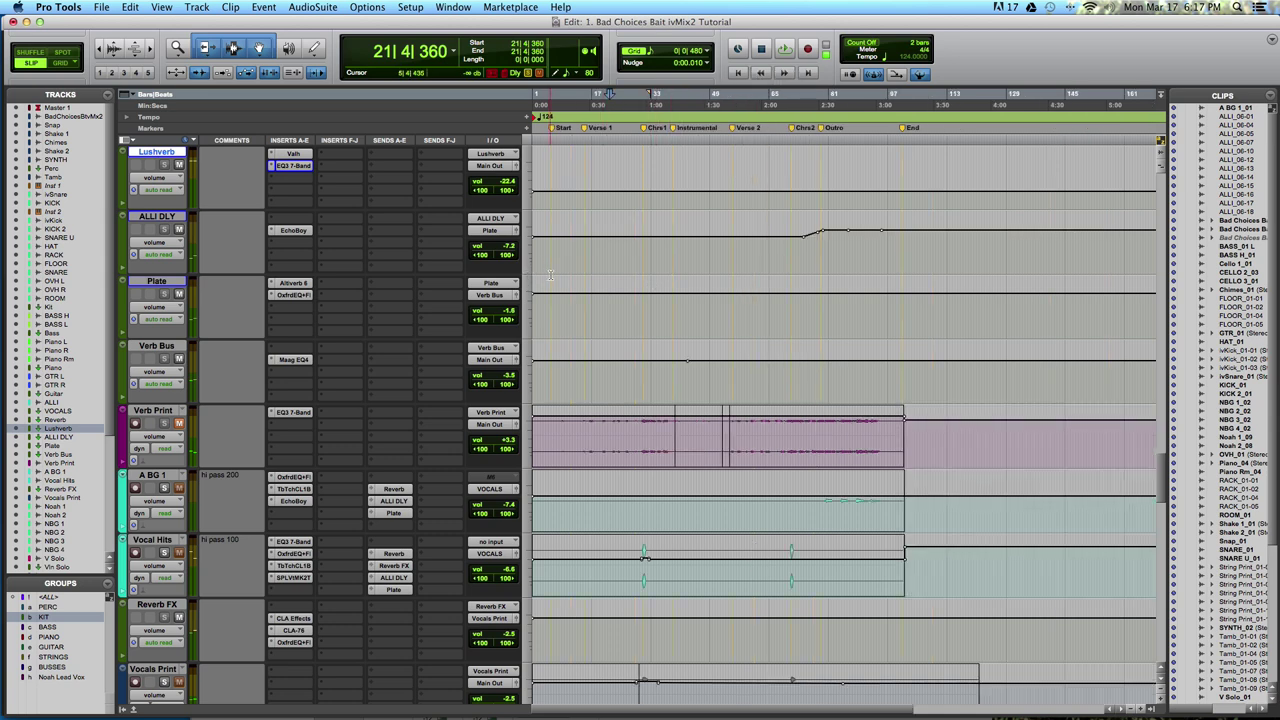
{"action": "scroll", "coordinate": [540, 273], "scroll_direction": "down", "scroll_amount": 10}
{"action": "scroll", "coordinate": [555, 275], "scroll_direction": "down", "scroll_amount": 3}
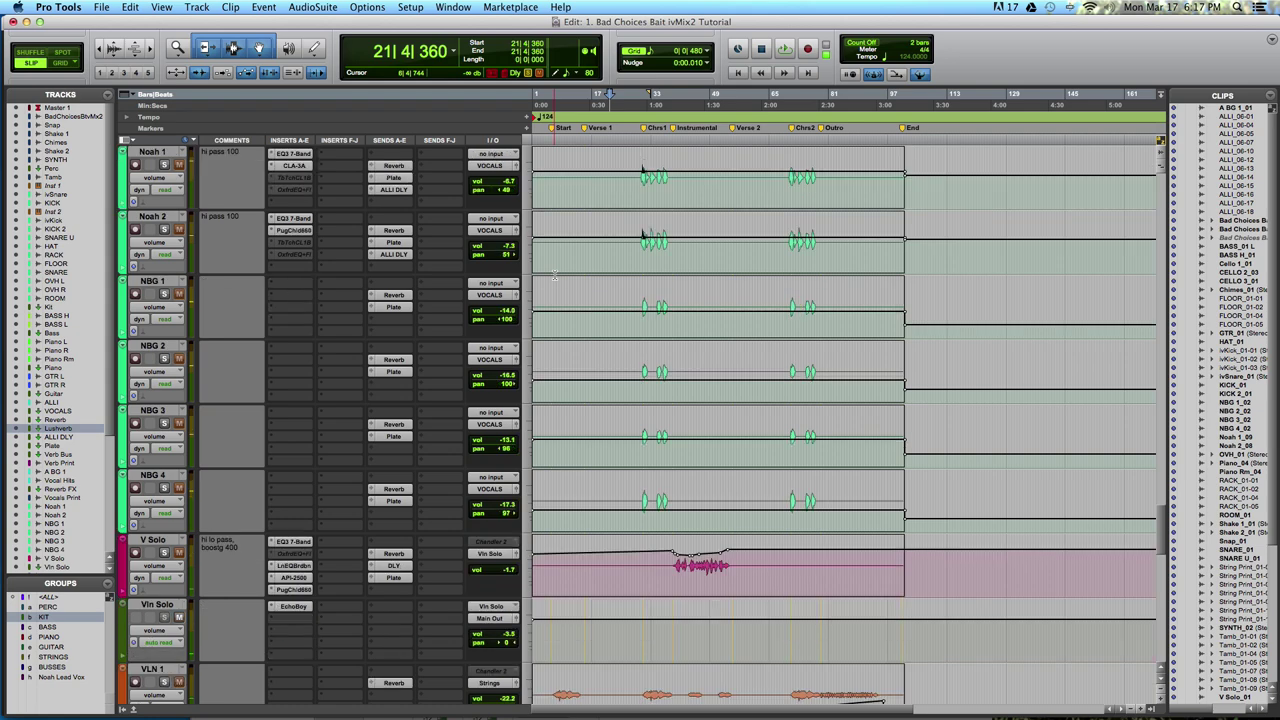
{"action": "scroll", "coordinate": [555, 275], "scroll_direction": "down", "scroll_amount": 20}
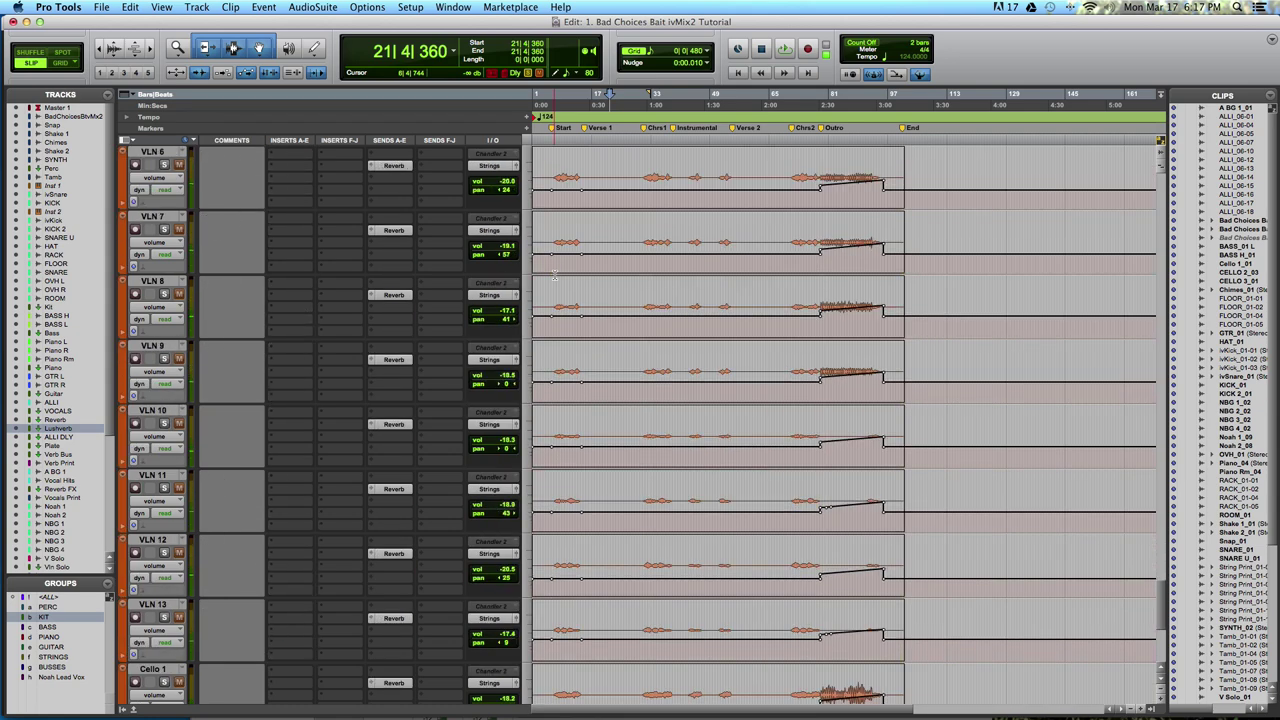
{"action": "scroll", "coordinate": [555, 275], "scroll_direction": "up", "scroll_amount": 20}
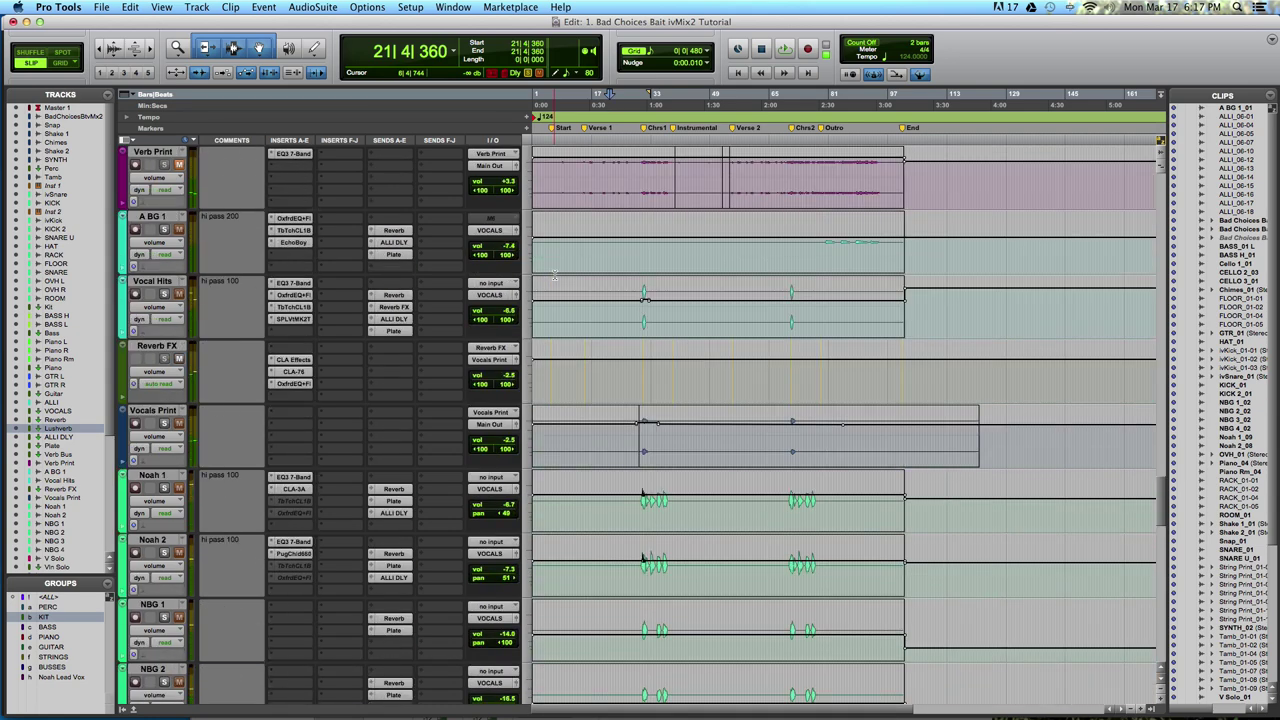
Put the playhead at the Verse 2 marker and select tracks Reverb through Verb Bus
{"action": "left_click", "coordinate": [734, 127]}
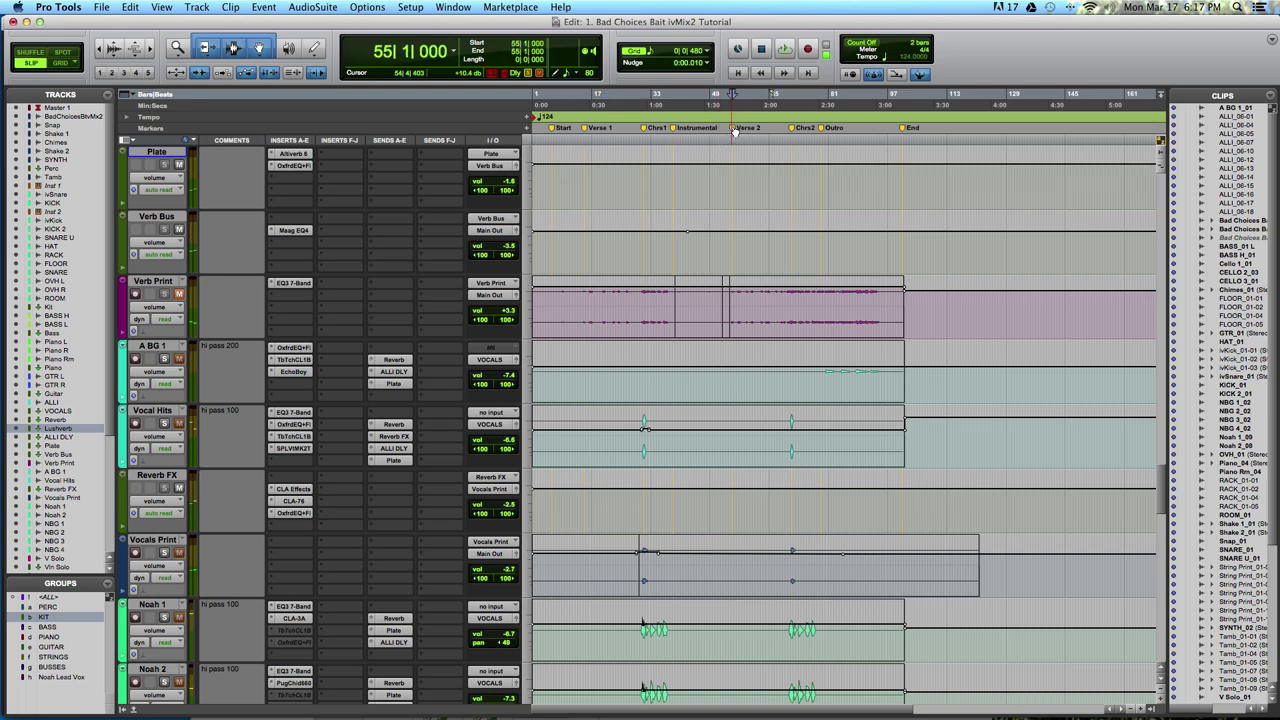
{"action": "scroll", "coordinate": [648, 378], "scroll_direction": "up", "scroll_amount": 8}
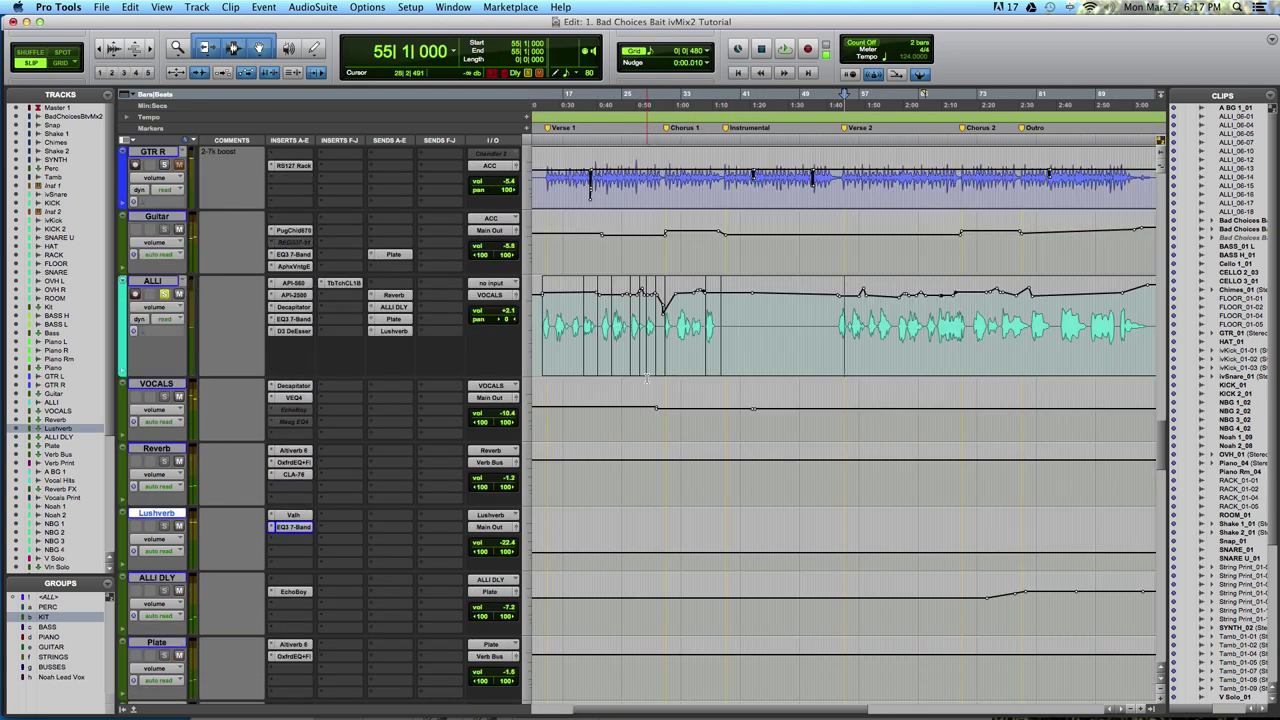
{"action": "left_click", "coordinate": [158, 448]}
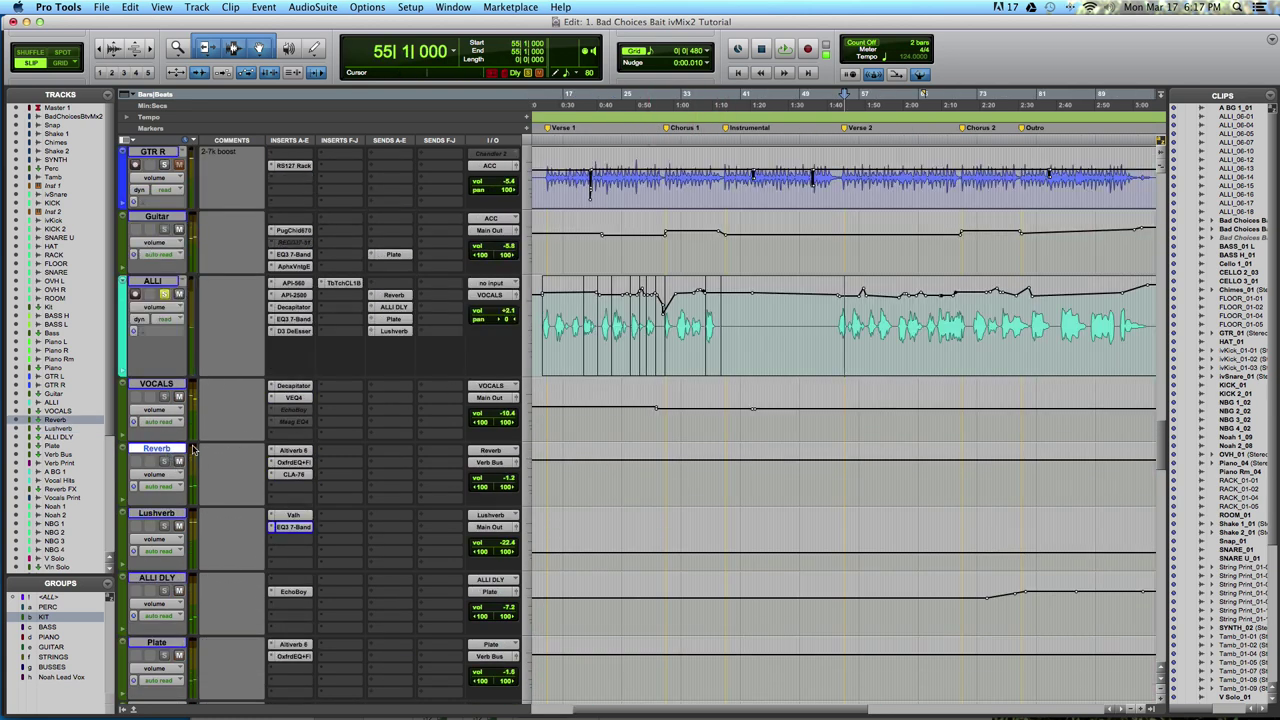
{"action": "scroll", "coordinate": [194, 449], "scroll_direction": "down", "scroll_amount": 4}
{"action": "left_click", "coordinate": [163, 475], "text": "shift"}
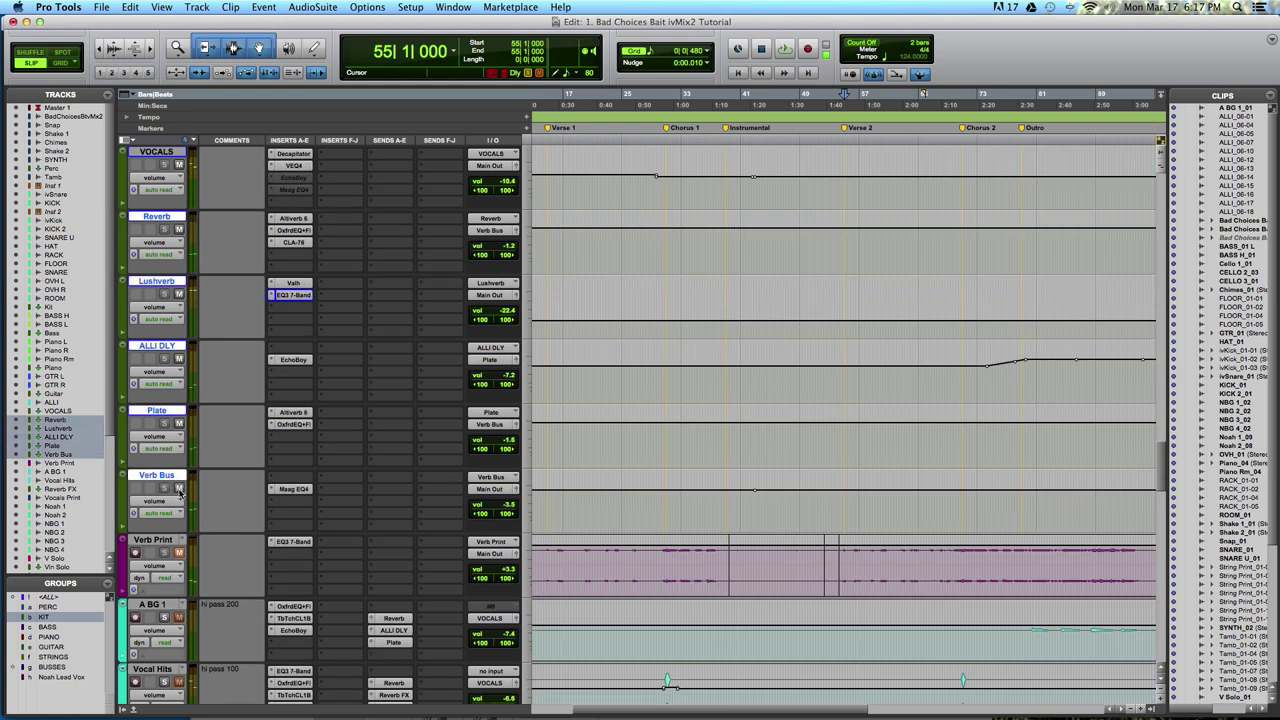
{"action": "scroll", "coordinate": [629, 436], "scroll_direction": "up", "scroll_amount": 5}
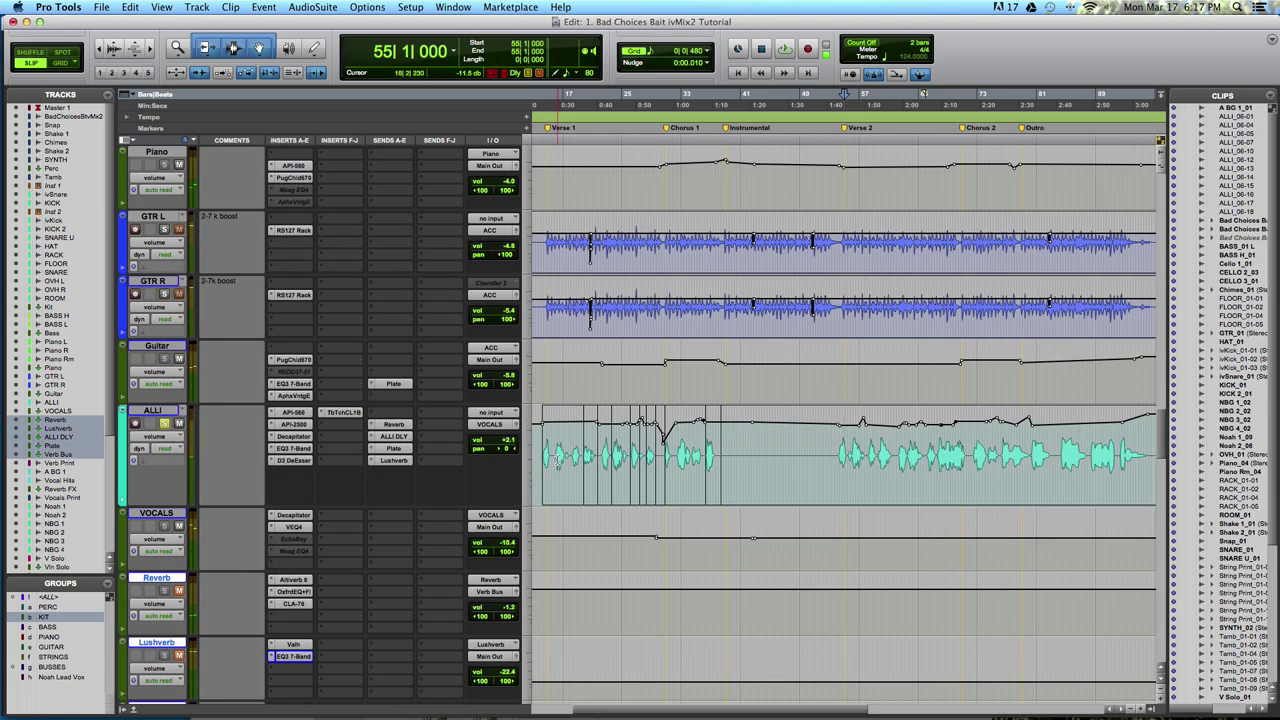
Play from Verse 2 with the ALLI lead vocal soloed
{"action": "key", "text": "space"}
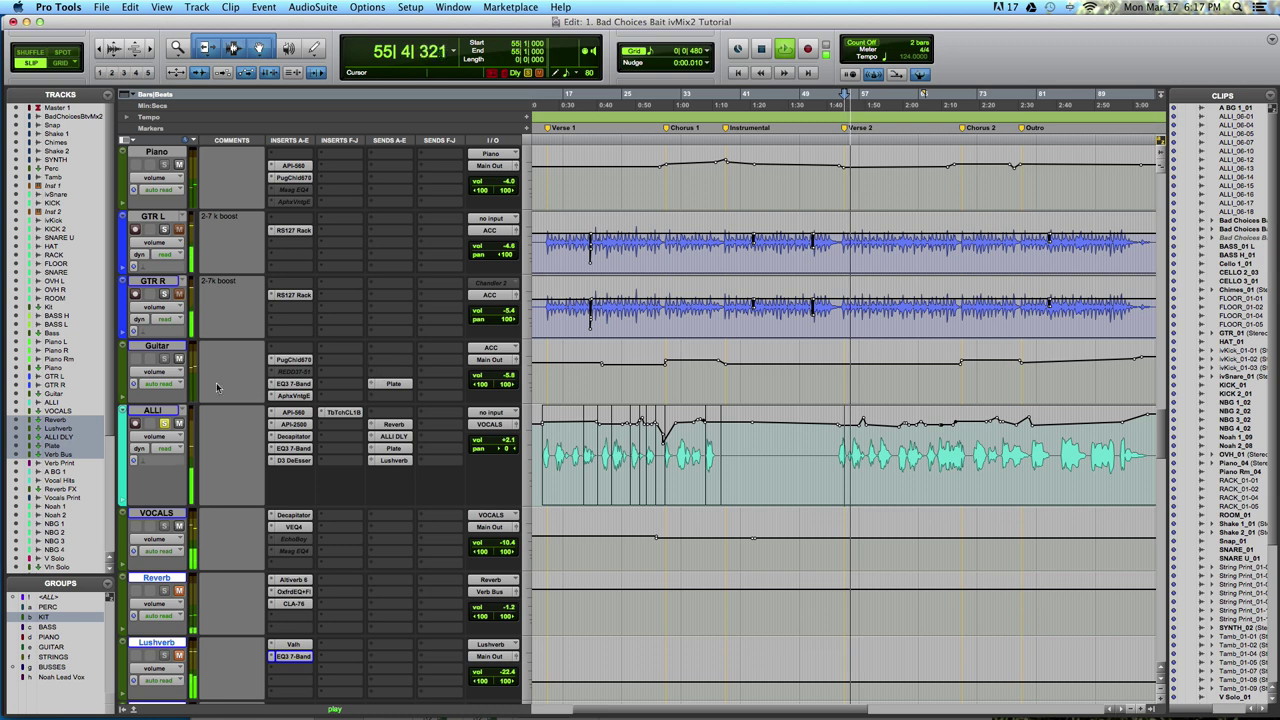
{"action": "left_click", "coordinate": [162, 423]}
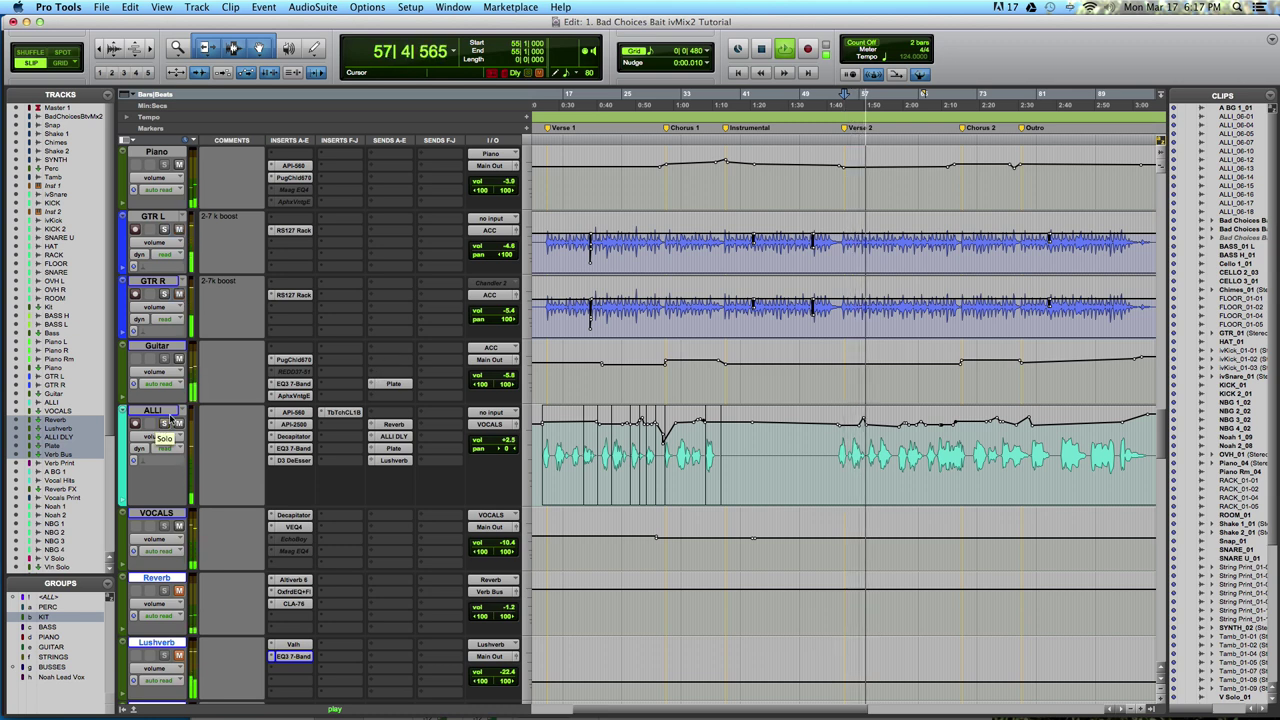
{"action": "scroll", "coordinate": [195, 420], "scroll_direction": "down", "scroll_amount": 2}
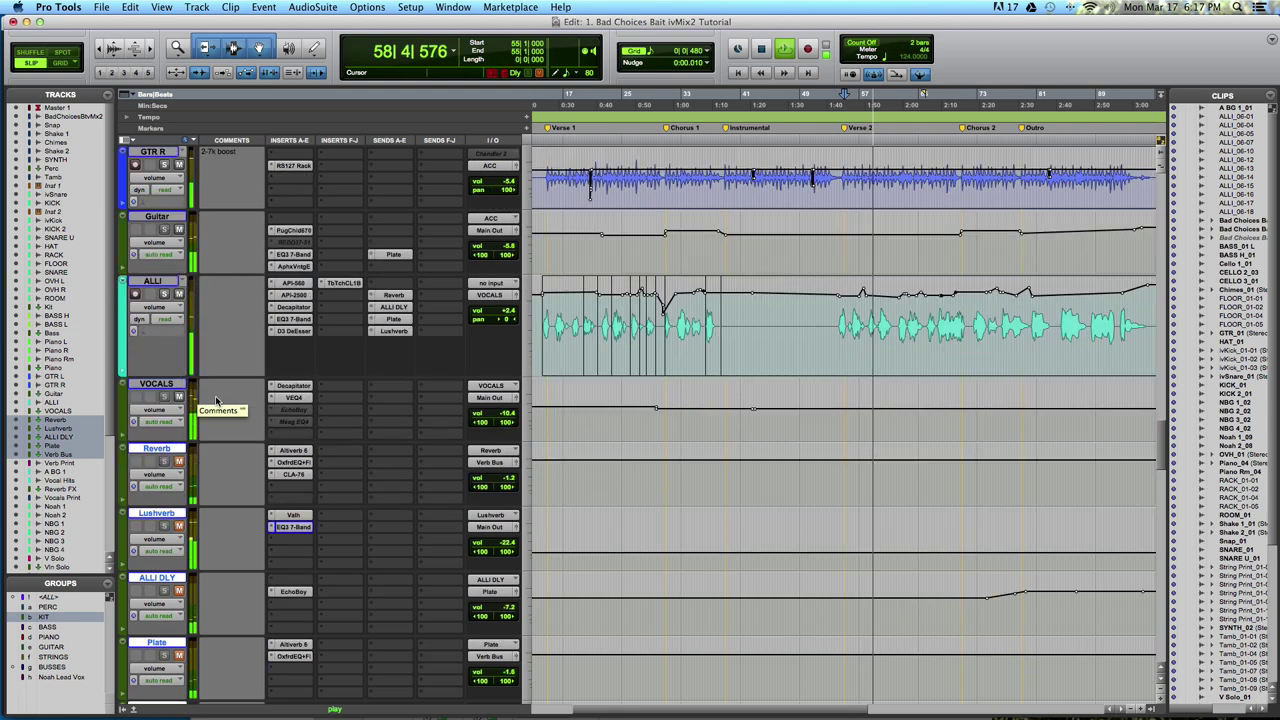
Stop, mute the Reverb return, and replay Verse 2 to hear the vocal dry
{"action": "key", "text": "space"}
{"action": "left_click", "coordinate": [178, 462]}
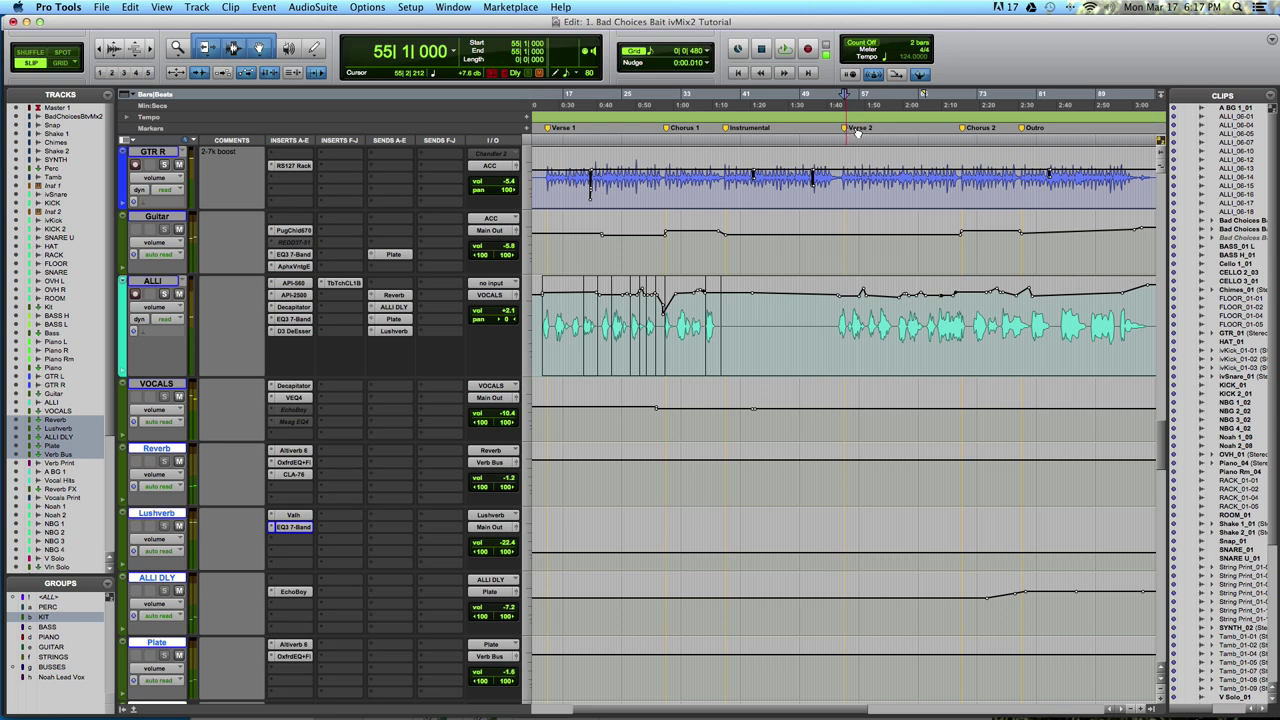
{"action": "key", "text": "space"}
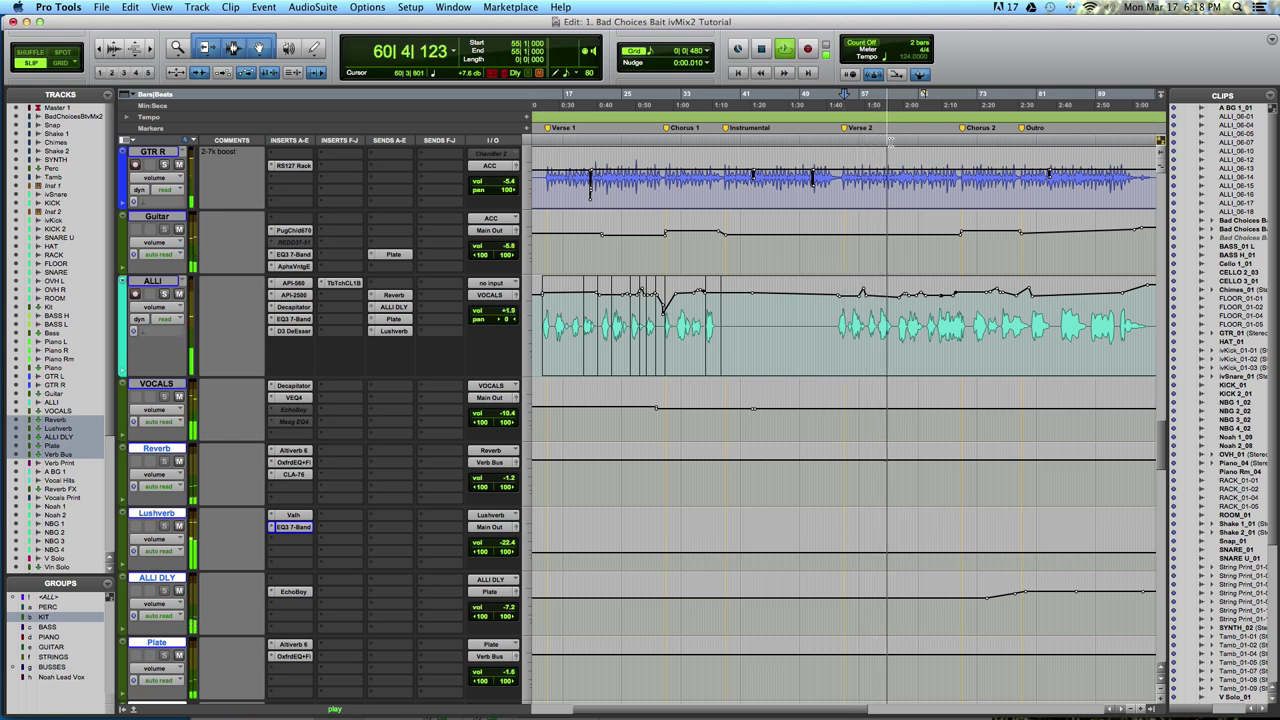
Restart playback from bar 67 and let it run into Chorus 2
{"action": "key", "text": "space"}
{"action": "left_click", "coordinate": [935, 117]}
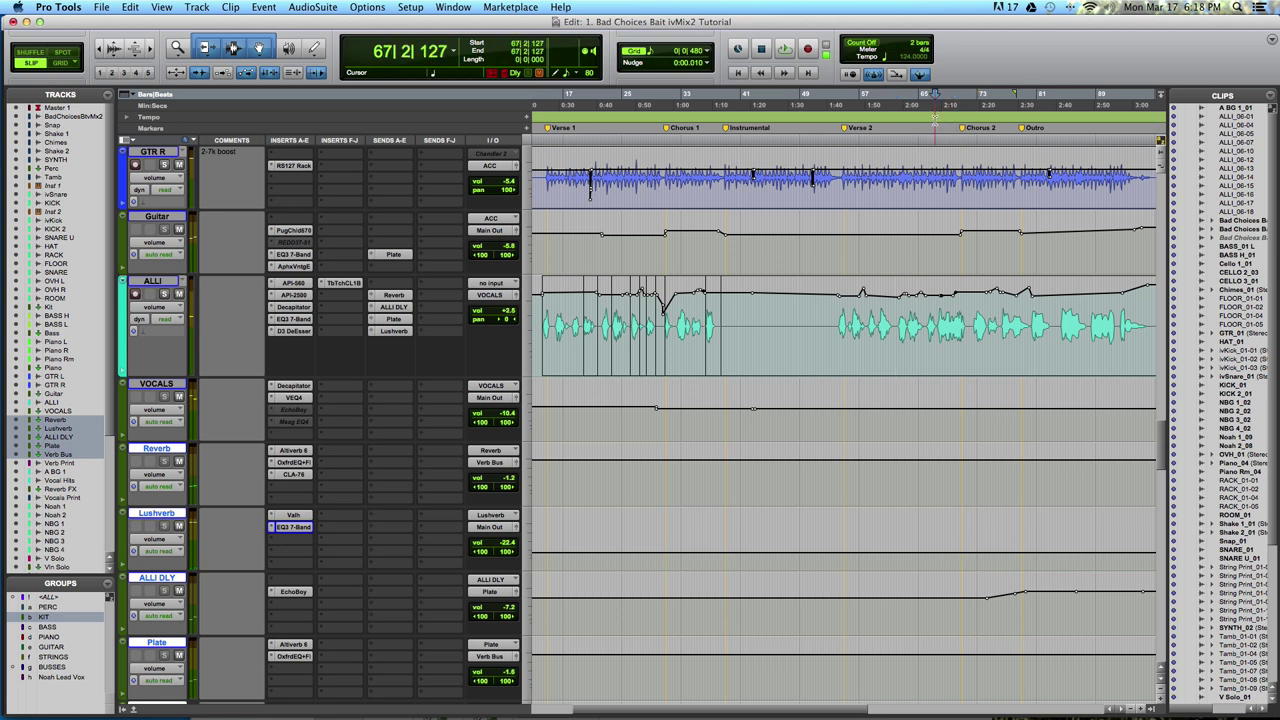
{"action": "key", "text": "space"}
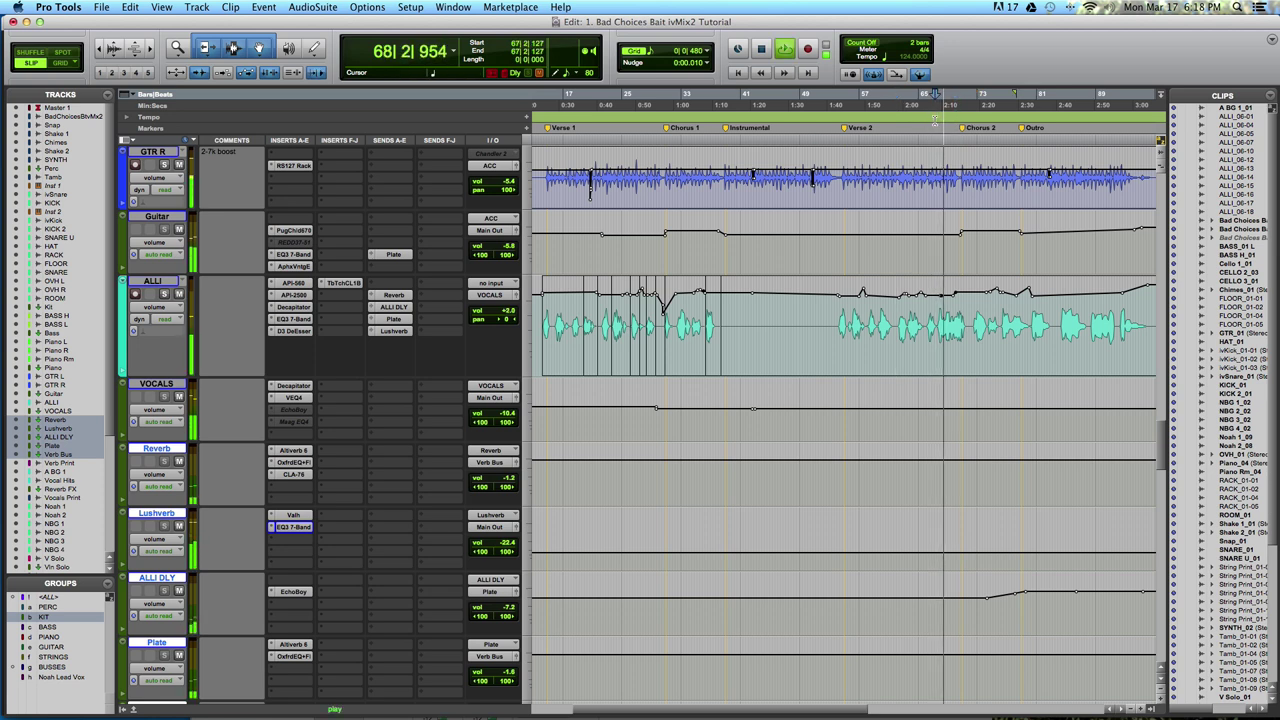
{"action": "scroll", "coordinate": [883, 178], "scroll_direction": "down", "scroll_amount": 5}
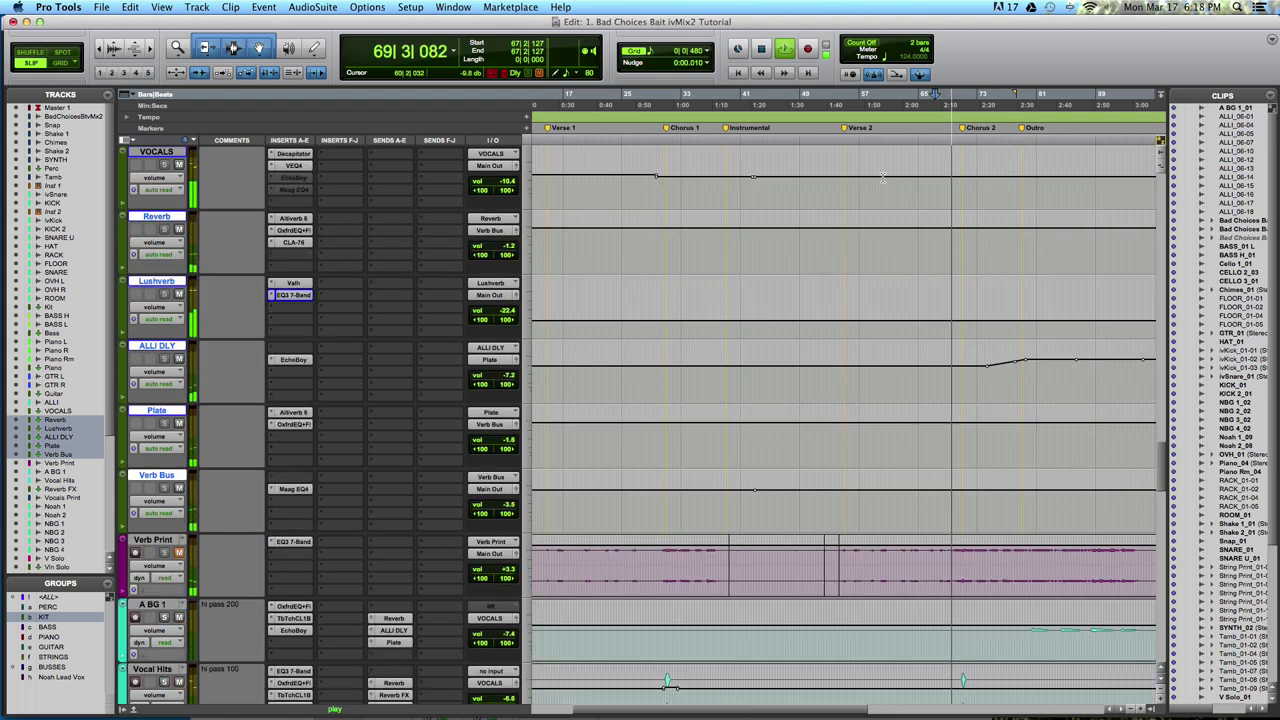
{"action": "scroll", "coordinate": [883, 178], "scroll_direction": "up", "scroll_amount": 1}
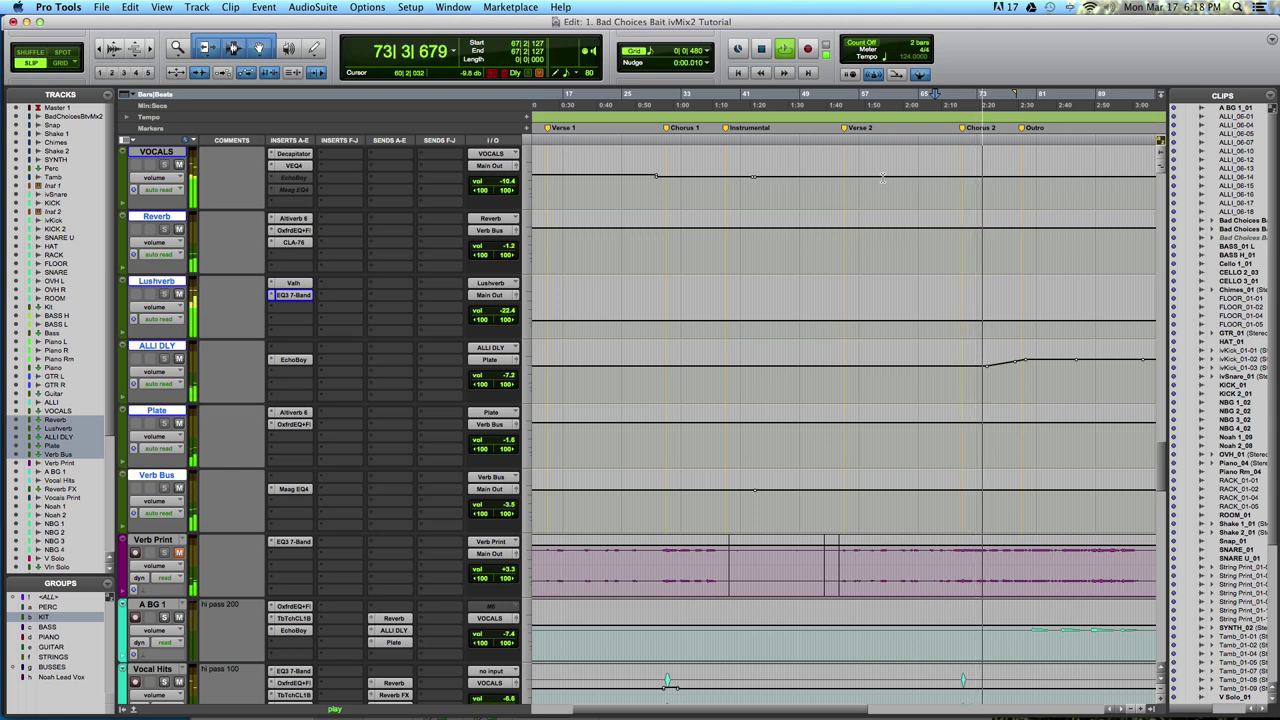
{"action": "scroll", "coordinate": [882, 178], "scroll_direction": "up", "scroll_amount": 3}
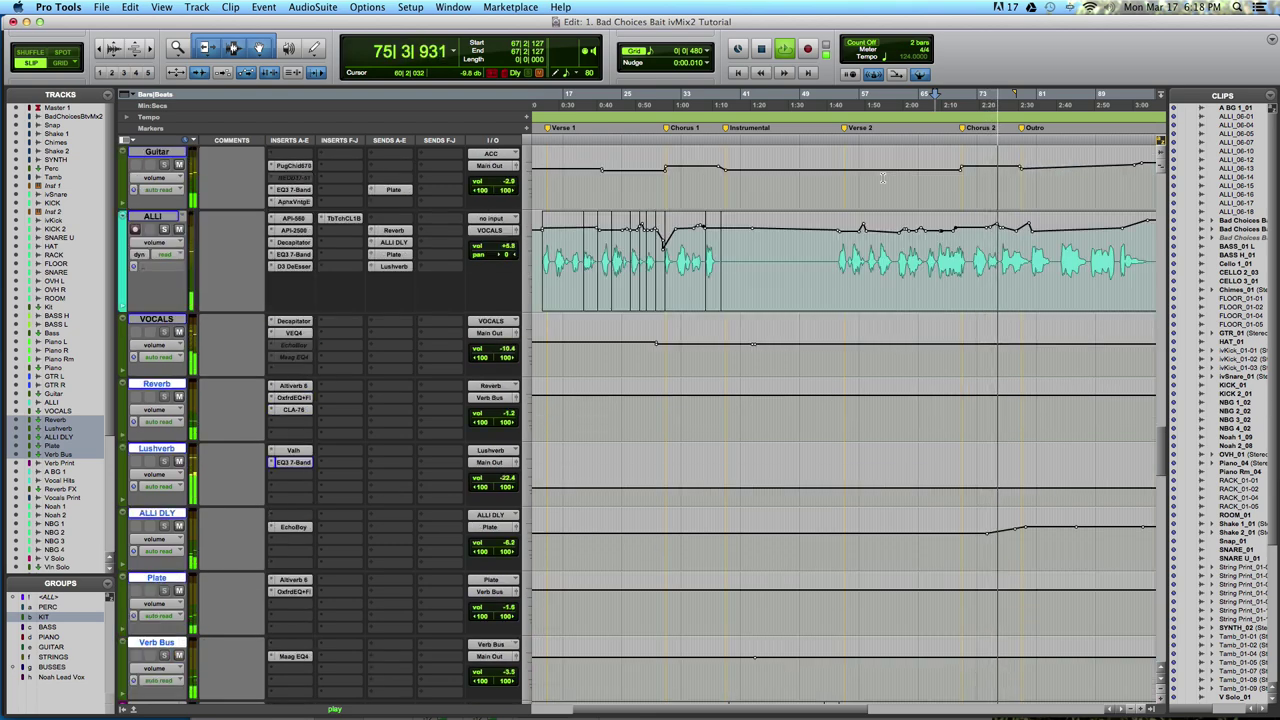
{"action": "scroll", "coordinate": [882, 178], "scroll_direction": "up", "scroll_amount": 5}
{"action": "scroll", "coordinate": [882, 178], "scroll_direction": "down", "scroll_amount": 12}
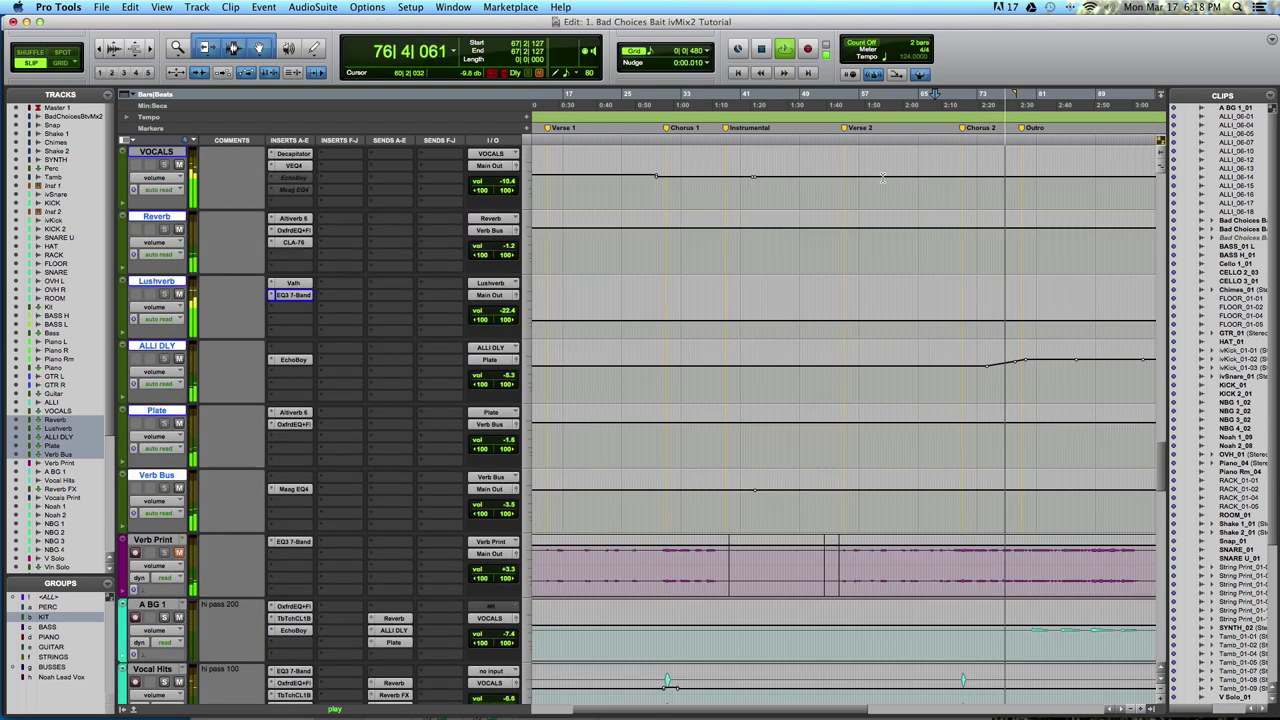
{"action": "scroll", "coordinate": [882, 178], "scroll_direction": "down", "scroll_amount": 1}
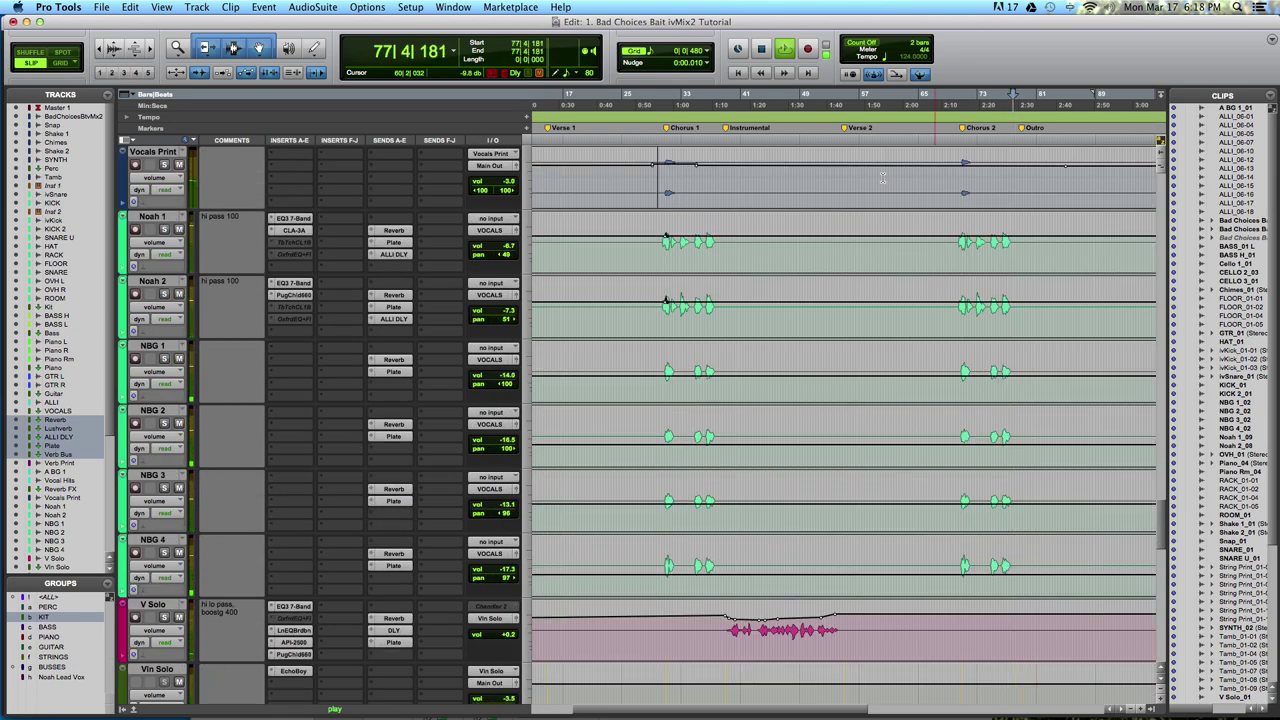
Solo Verb Print and select its printed reverb clip across Chorus 1, around bar 29
{"action": "scroll", "coordinate": [882, 178], "scroll_direction": "up", "scroll_amount": 9}
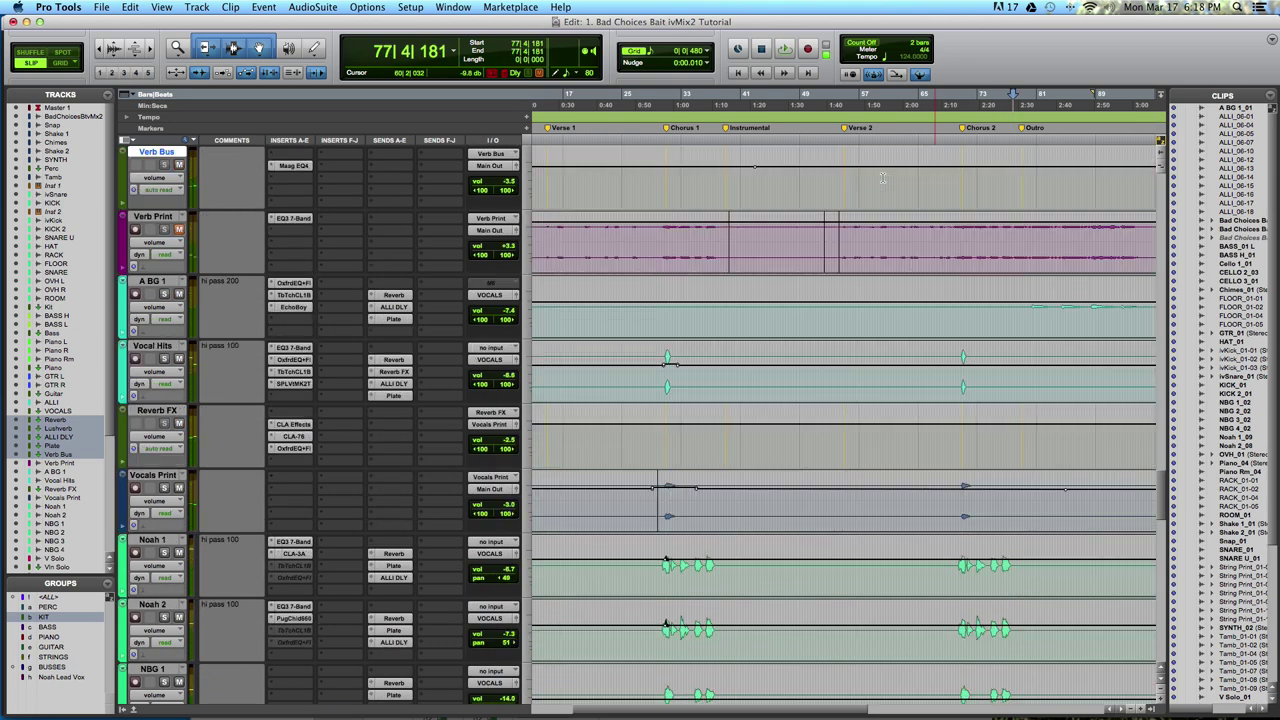
{"action": "scroll", "coordinate": [882, 178], "scroll_direction": "up", "scroll_amount": 2}
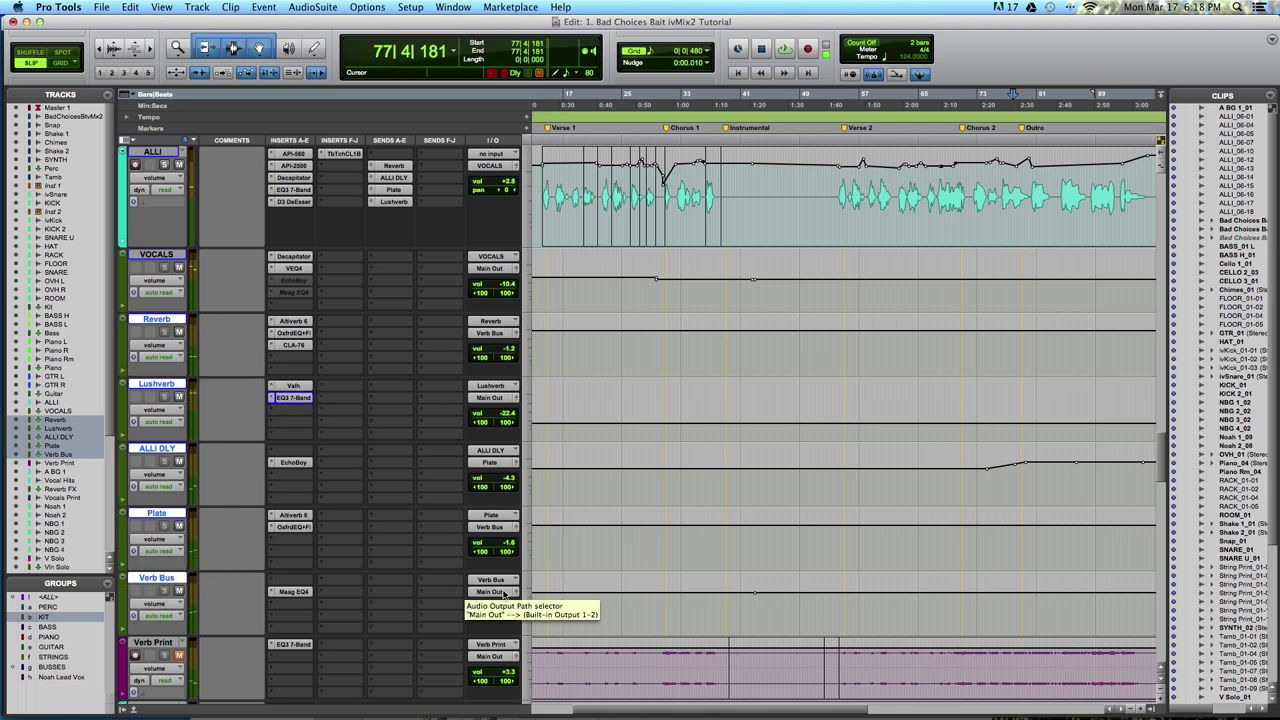
{"action": "scroll", "coordinate": [503, 593], "scroll_direction": "down", "scroll_amount": 3}
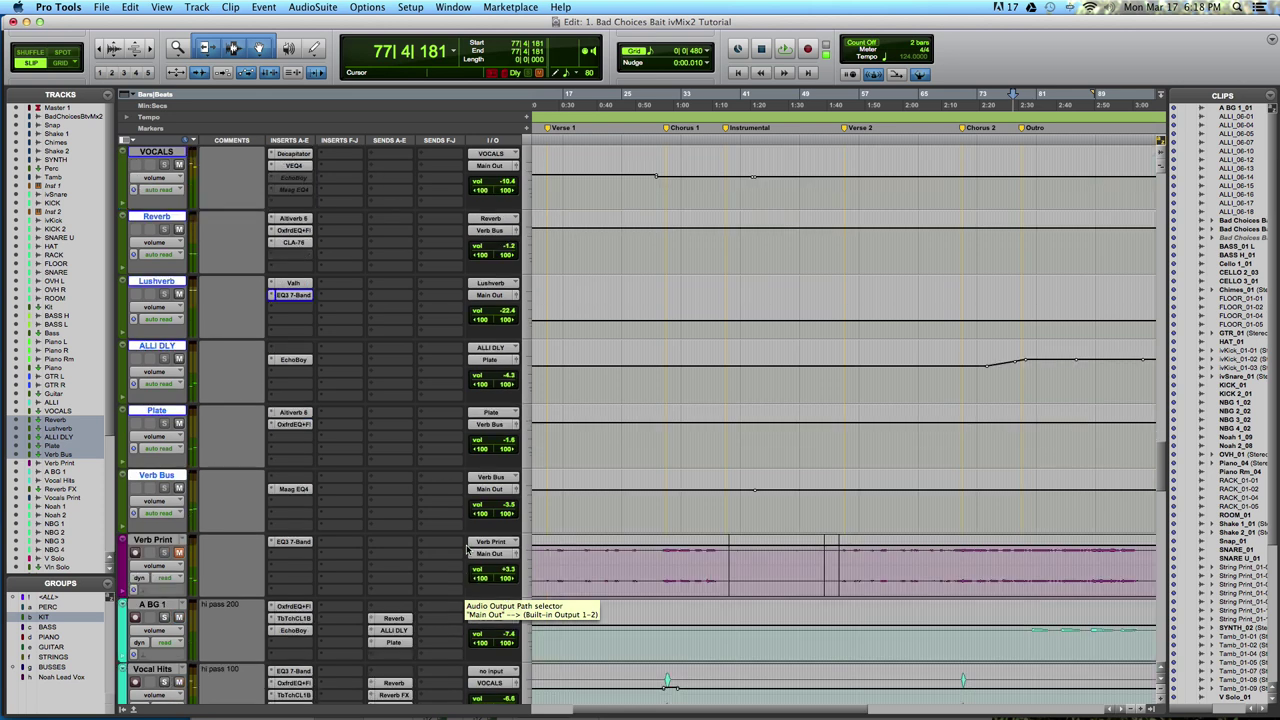
{"action": "left_click", "coordinate": [164, 552]}
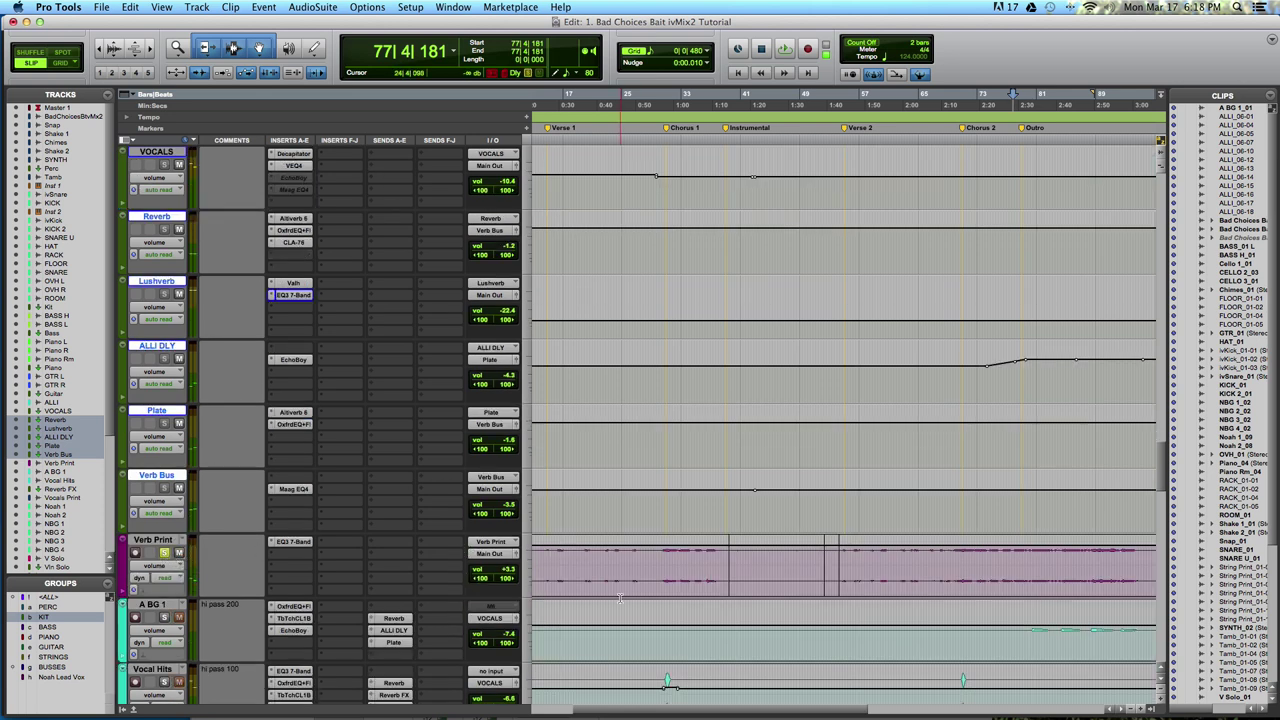
{"action": "left_click", "coordinate": [661, 563]}
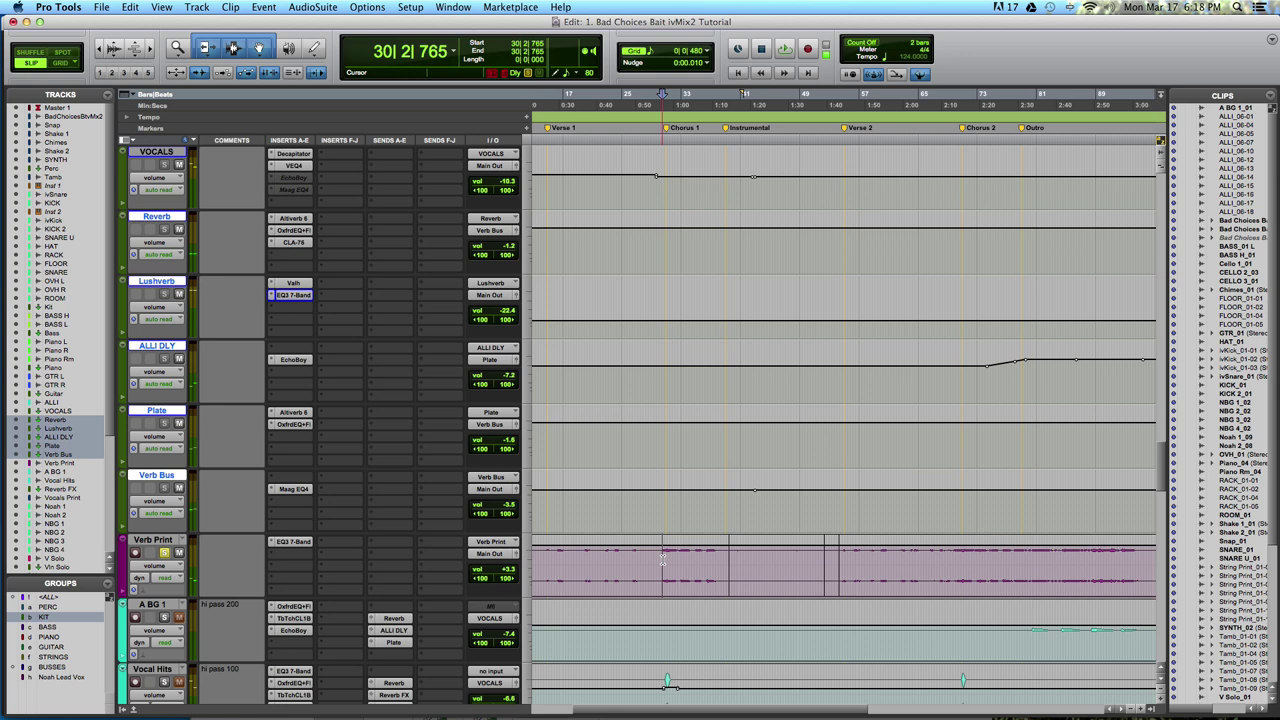
{"action": "left_click_drag", "start_coordinate": [660, 560], "coordinate": [734, 557]}
{"action": "scroll", "coordinate": [733, 557], "scroll_direction": "up", "scroll_amount": 3}
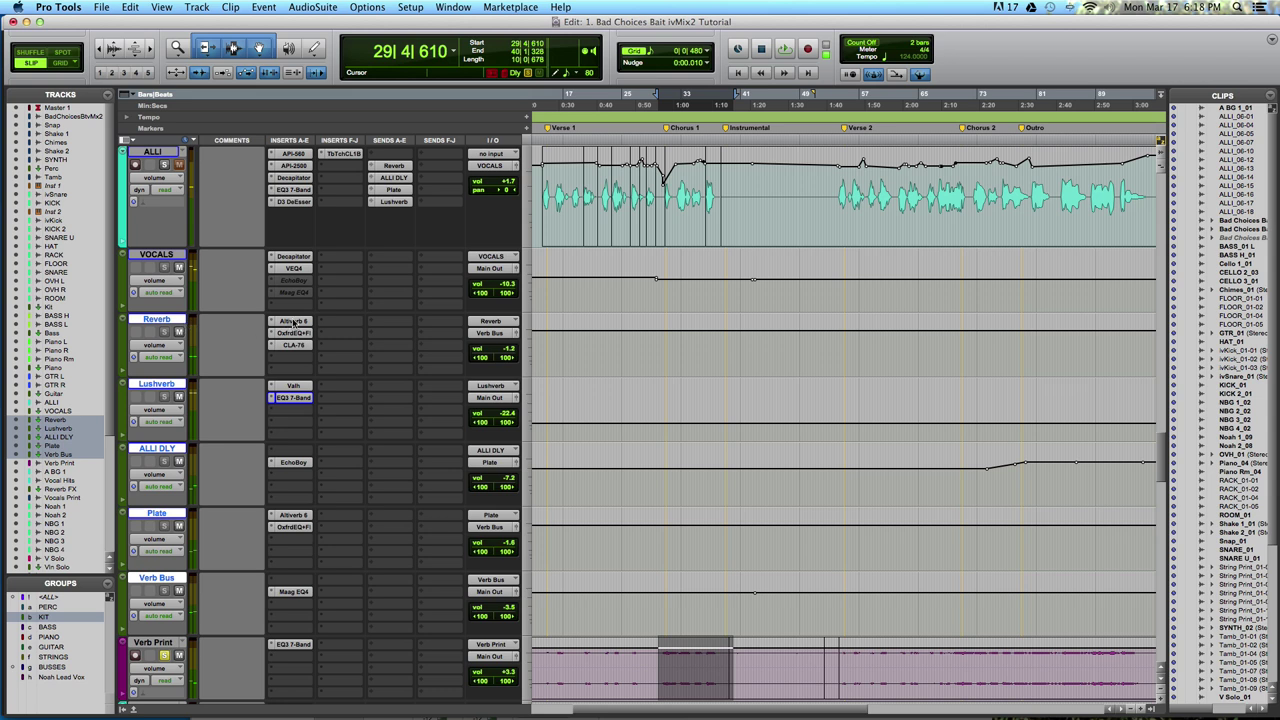
{"action": "left_click", "coordinate": [289, 321]}
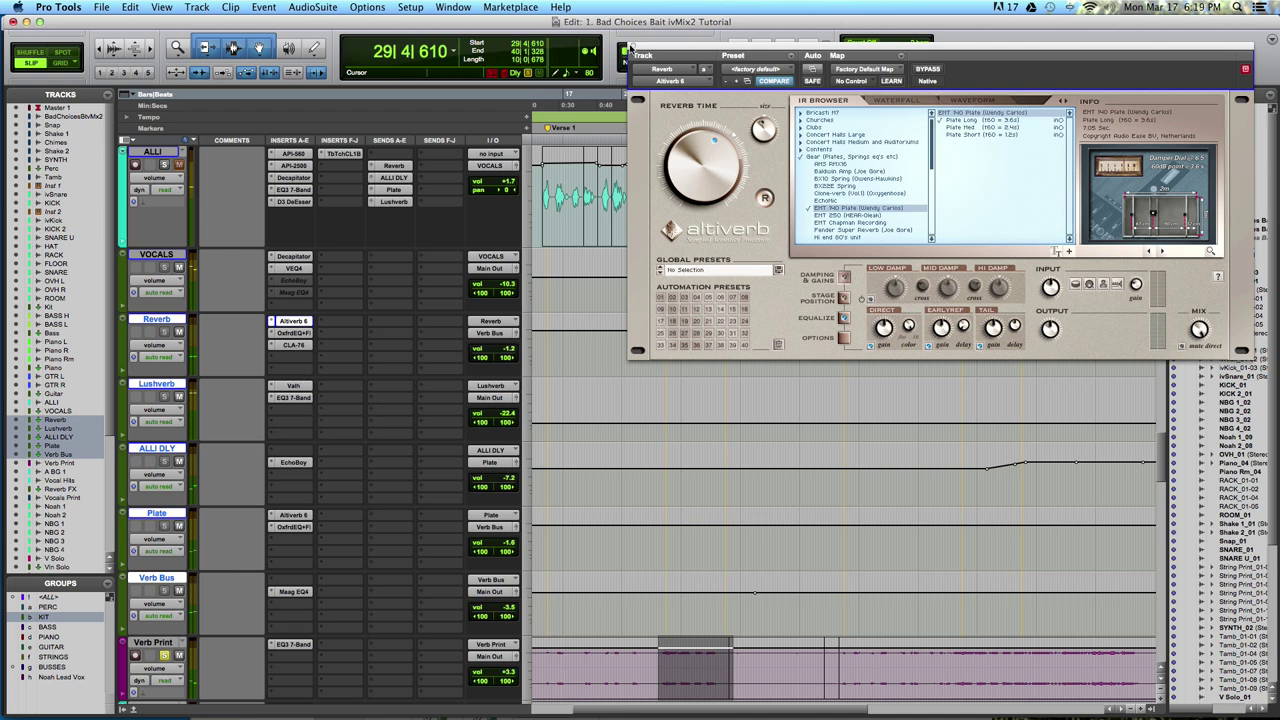
{"action": "left_click", "coordinate": [630, 50]}
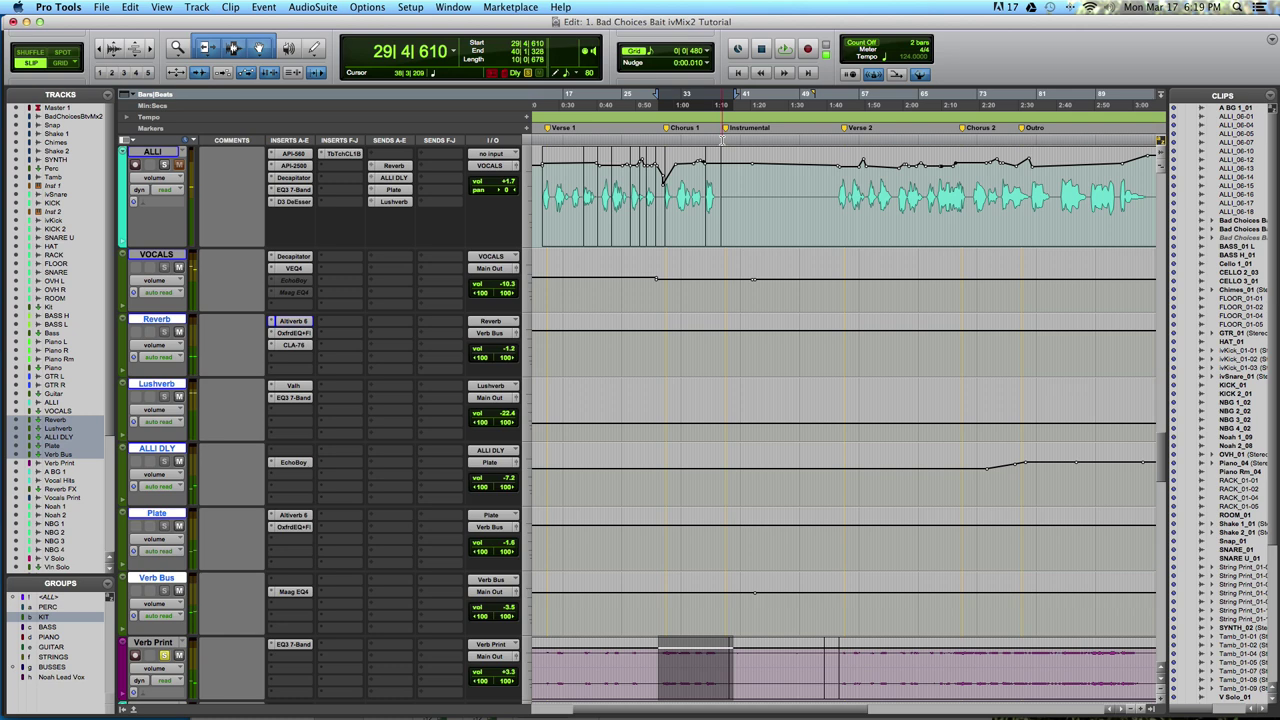
{"action": "scroll", "coordinate": [652, 334], "scroll_direction": "up", "scroll_amount": 4}
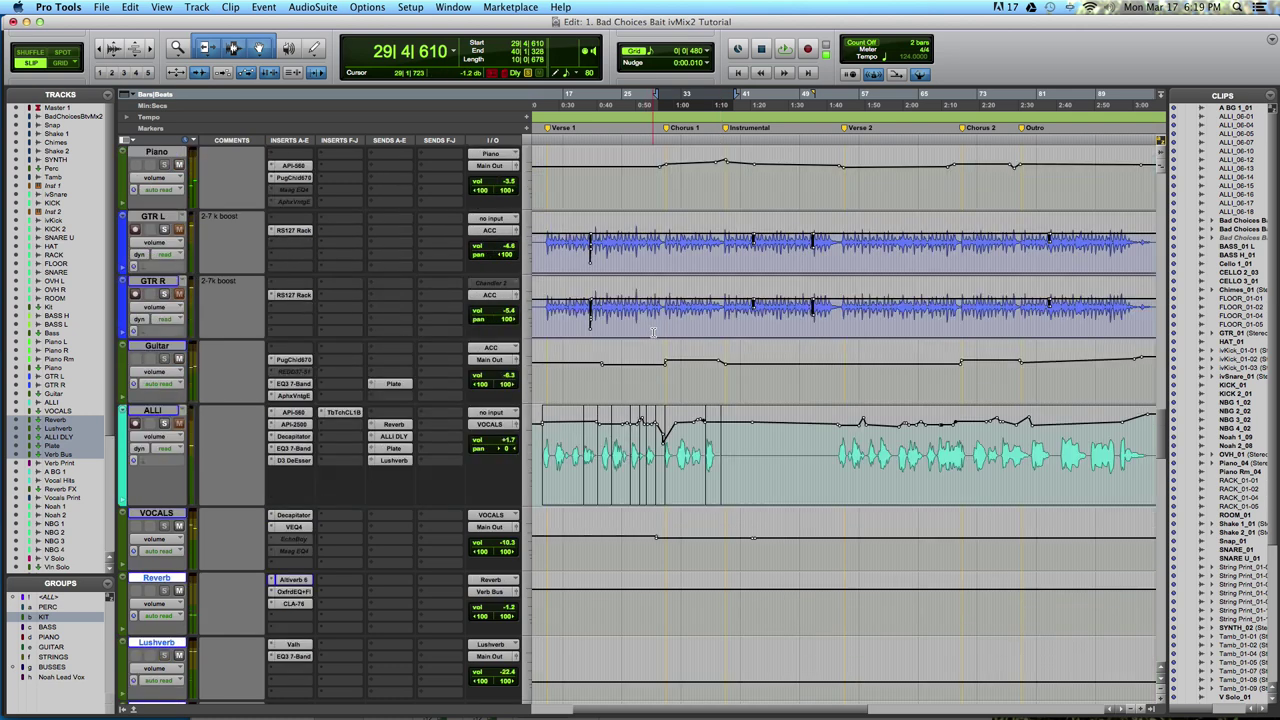